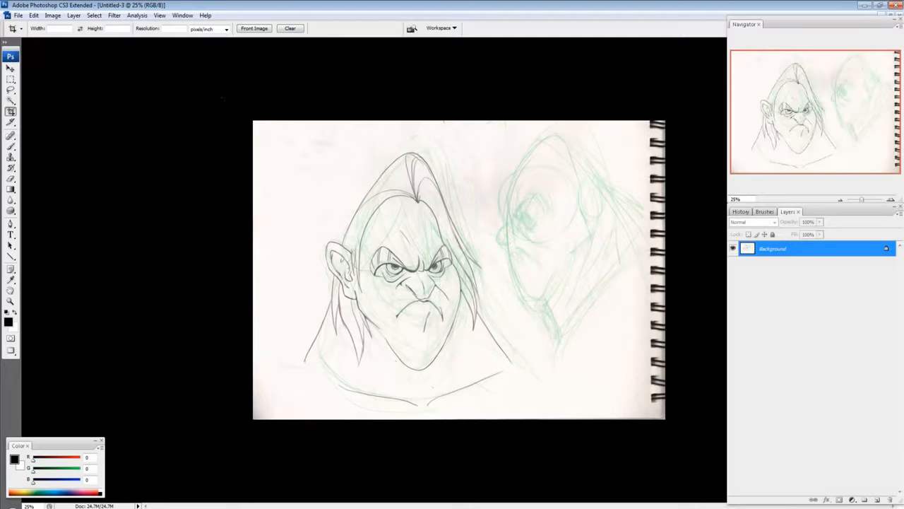
Crop the scanned sketch to remove the spiral binding along its edge and the empty margin beside the finished face
{"action": "left_click_drag", "start_coordinate": [292, 111], "coordinate": [647, 445]}
{"action": "key", "text": "Return"}
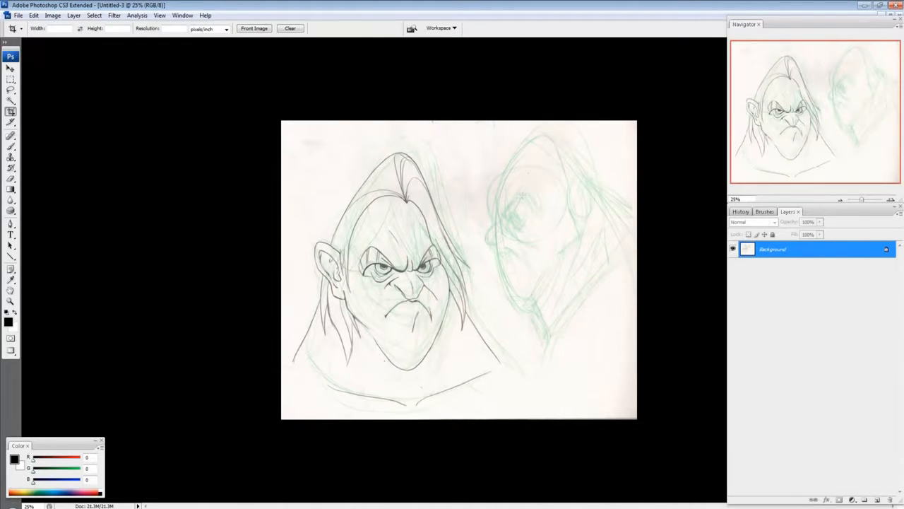
{"action": "left_click", "coordinate": [10, 301]}
{"action": "left_click", "coordinate": [529, 236]}
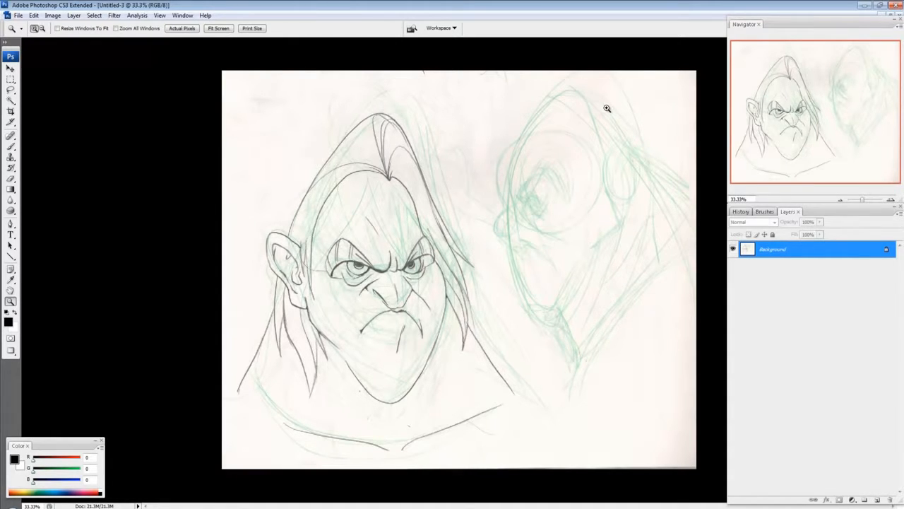
{"action": "key", "text": "b"}
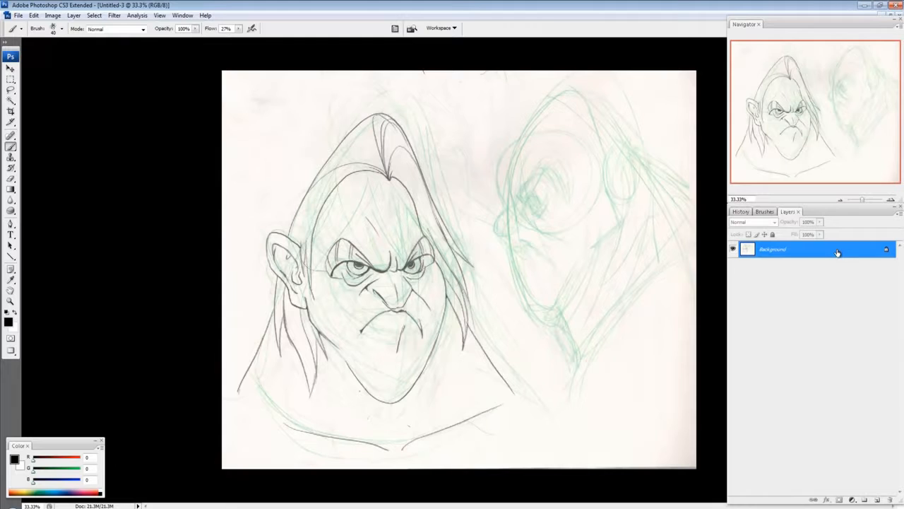
Duplicate the Background layer onto a new layer above it and toggle layer visibility to check the copy
{"action": "left_click_drag", "start_coordinate": [849, 253], "coordinate": [877, 499]}
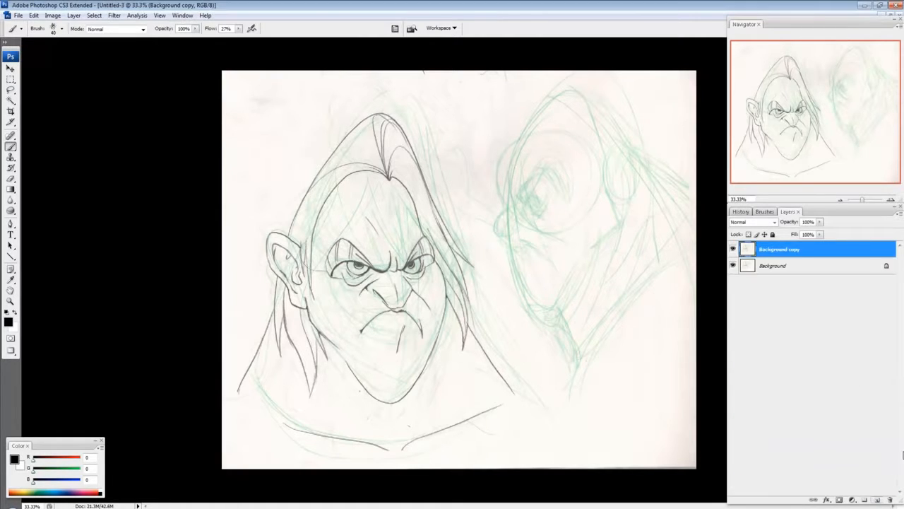
{"action": "key", "text": "ctrl+z"}
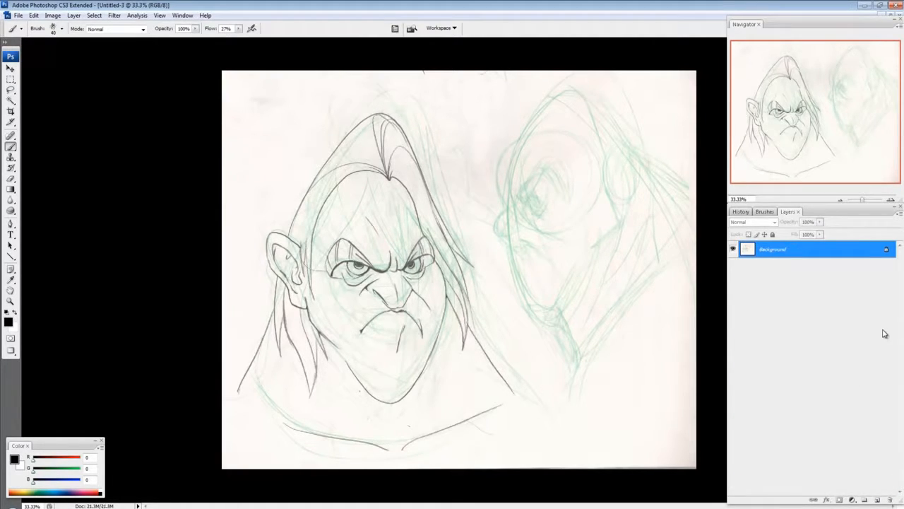
{"action": "key", "text": "ctrl+shift+alt+n"}
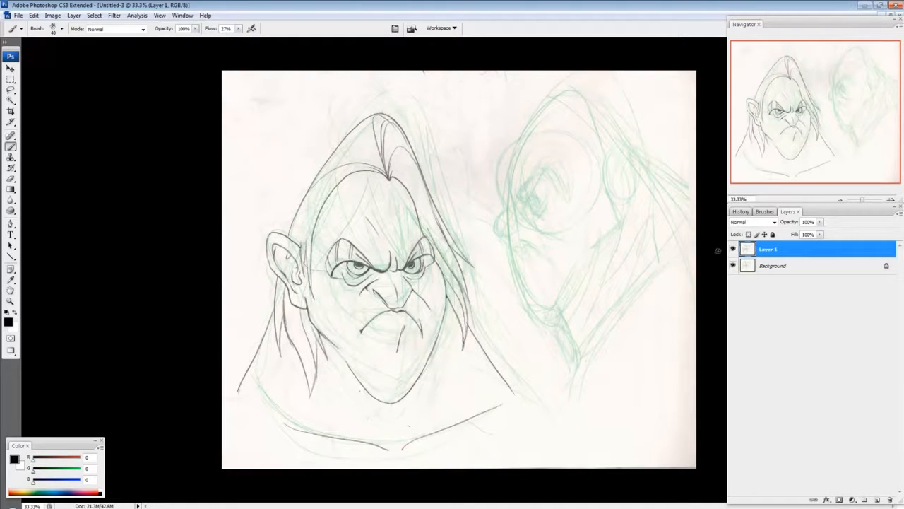
{"action": "left_click", "coordinate": [732, 249]}
{"action": "left_click", "coordinate": [733, 251], "text": "alt"}
{"action": "left_click", "coordinate": [733, 266]}
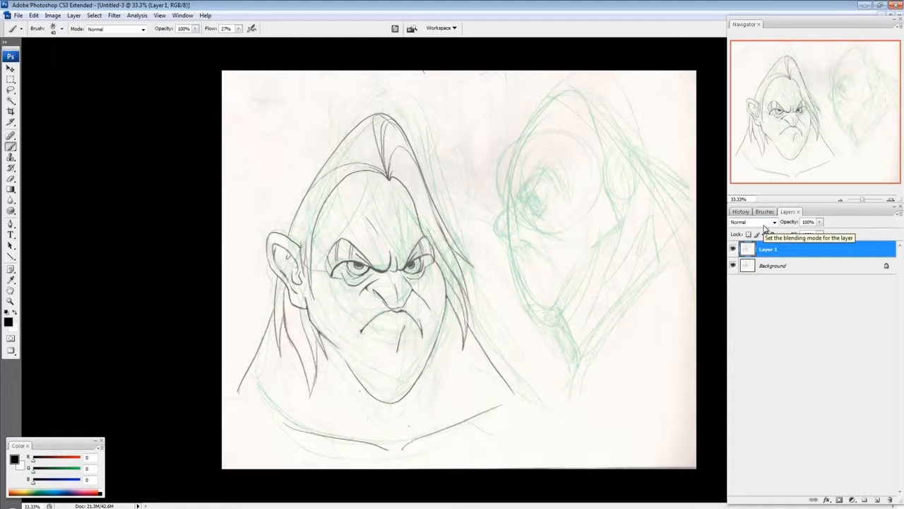
{"action": "left_click", "coordinate": [732, 249]}
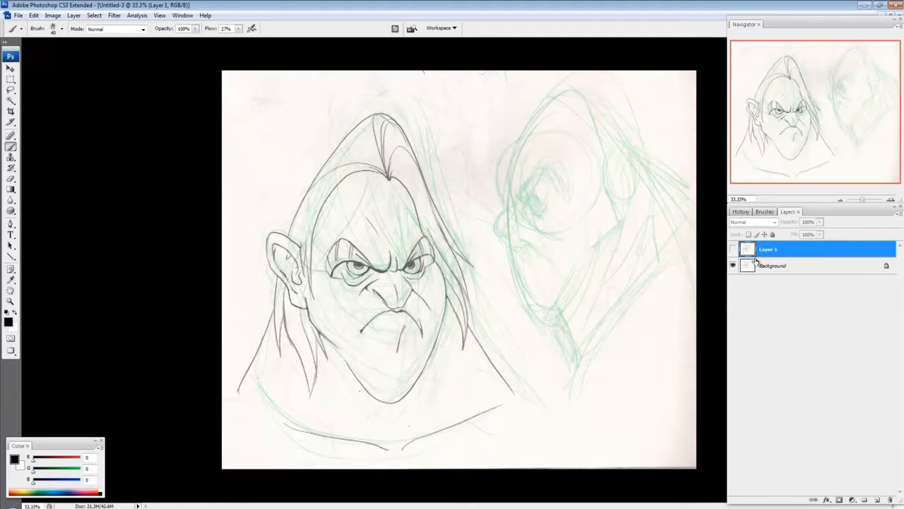
{"action": "left_click", "coordinate": [733, 249]}
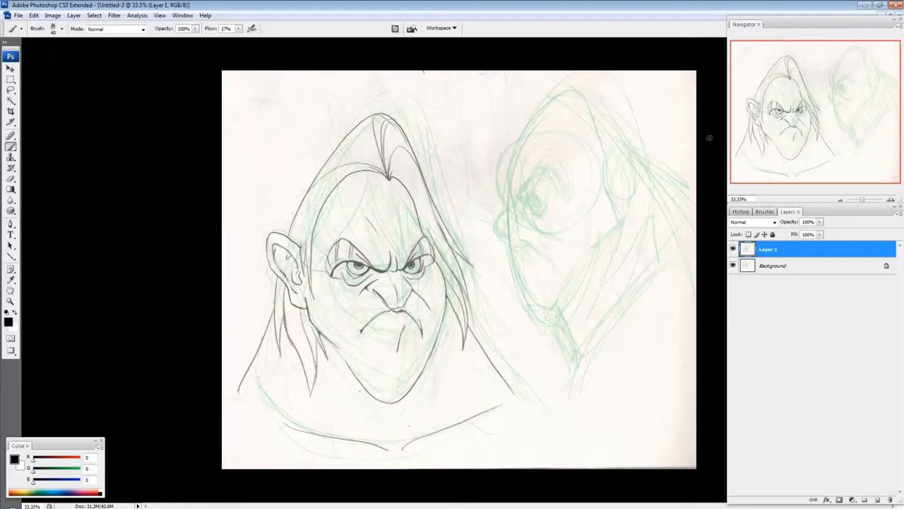
{"action": "key", "text": "ctrl+u"}
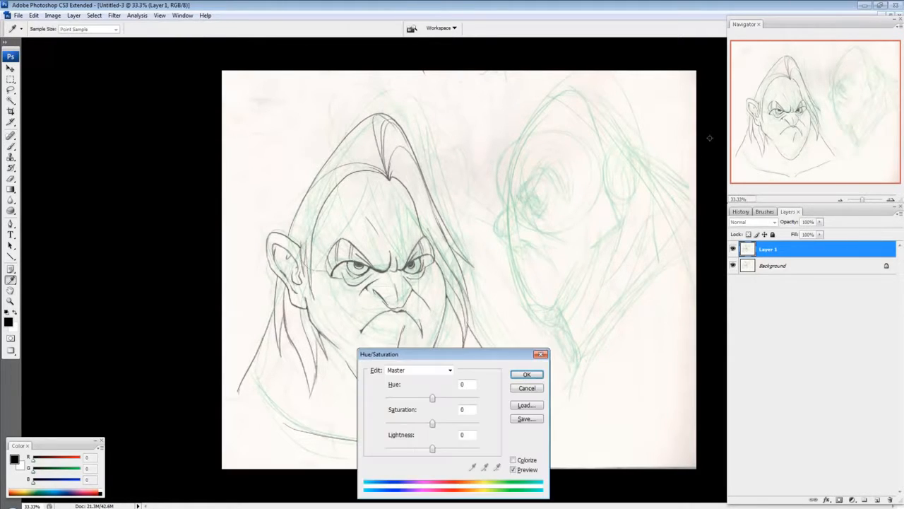
{"action": "left_click_drag", "start_coordinate": [446, 359], "coordinate": [433, 149]}
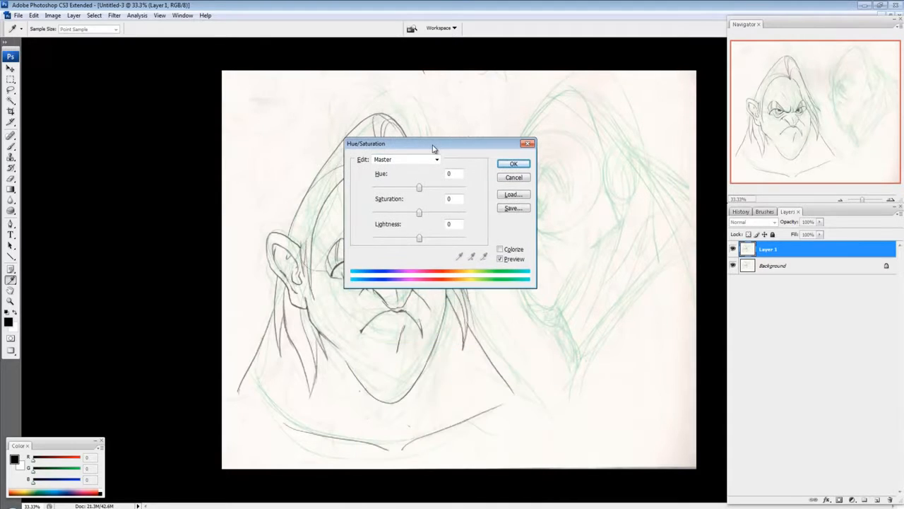
{"action": "left_click", "coordinate": [514, 177]}
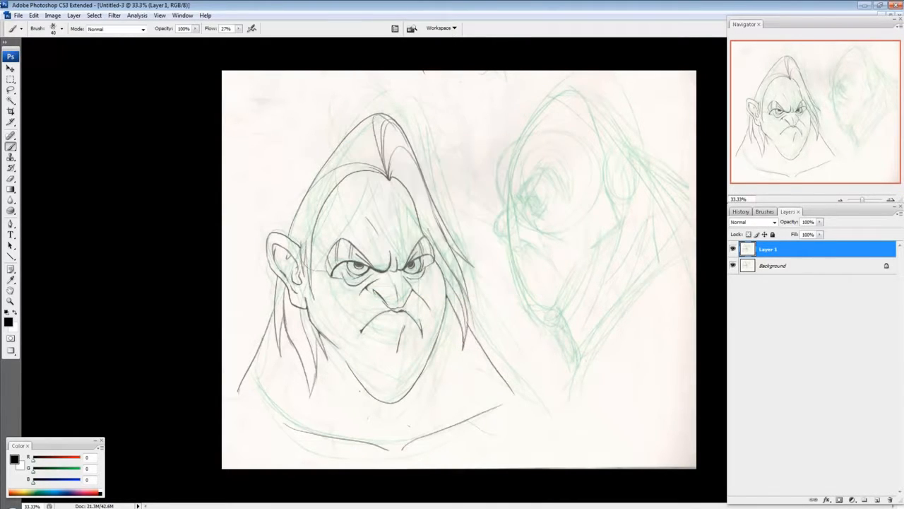
{"action": "left_click", "coordinate": [52, 15]}
{"action": "mouse_move", "coordinate": [51, 44]}
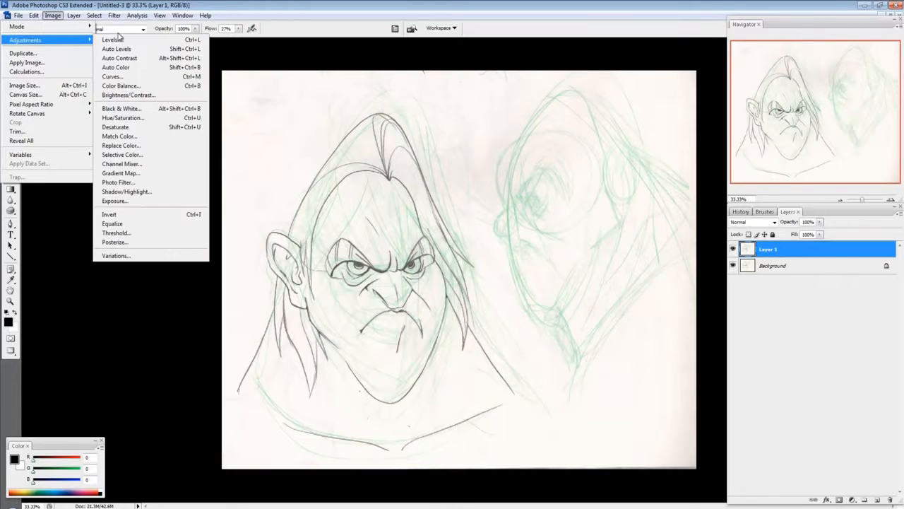
{"action": "left_click", "coordinate": [145, 116]}
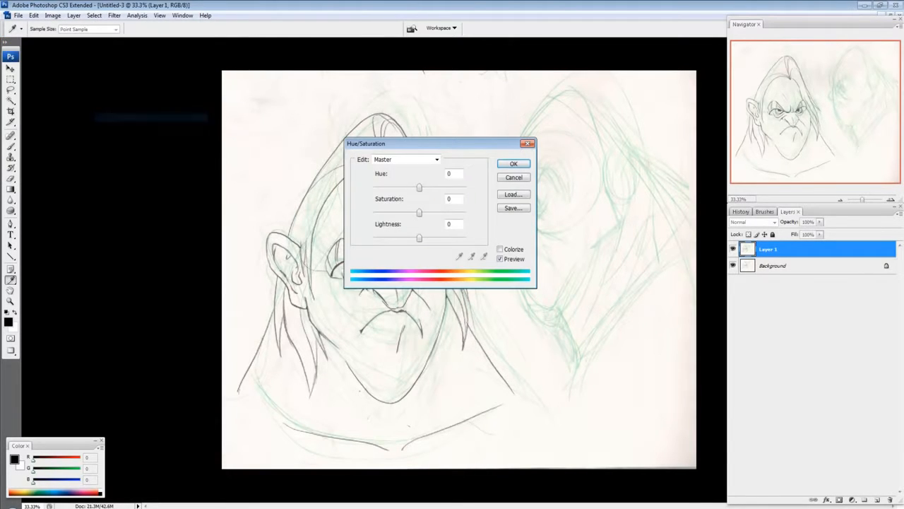
{"action": "left_click", "coordinate": [514, 177]}
Open a Hue/Saturation adjustment on the duplicated layer and set the Greens' lightness to +100
{"action": "key", "text": "ctrl+u"}
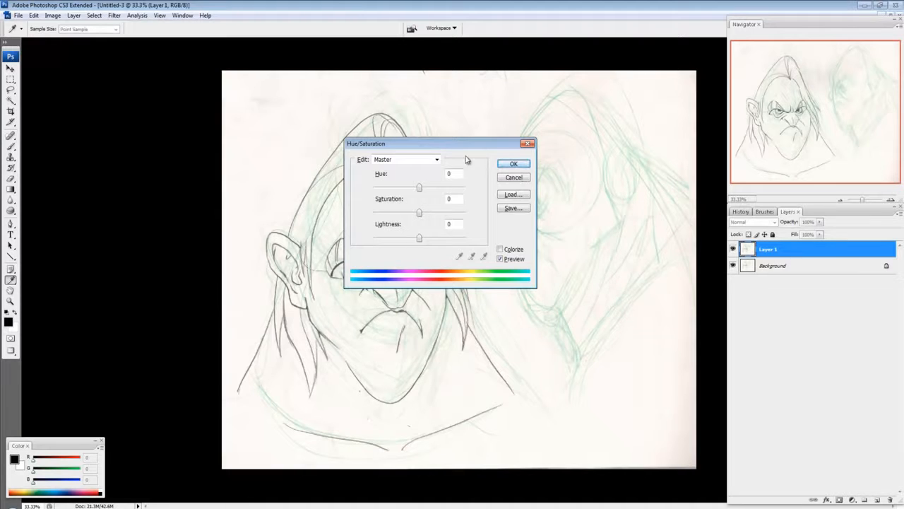
{"action": "left_click_drag", "start_coordinate": [458, 148], "coordinate": [401, 144]}
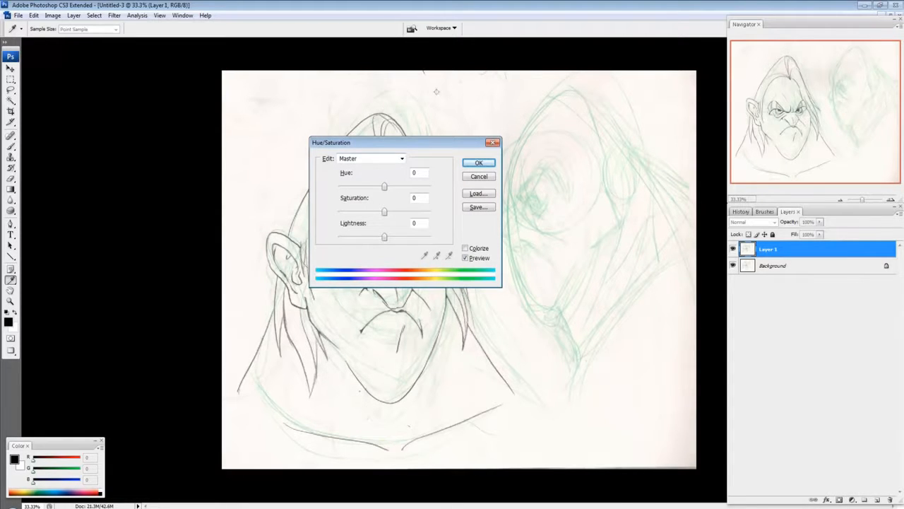
{"action": "left_click", "coordinate": [371, 158]}
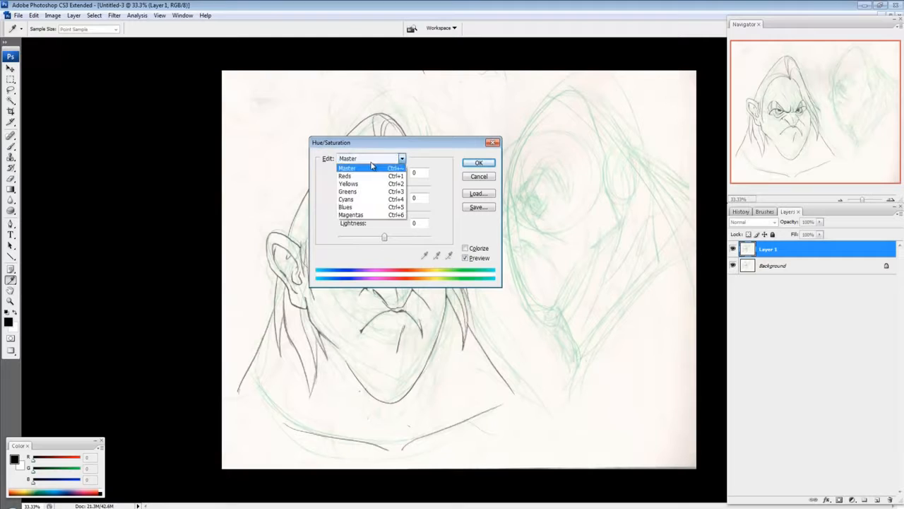
{"action": "left_click", "coordinate": [375, 160]}
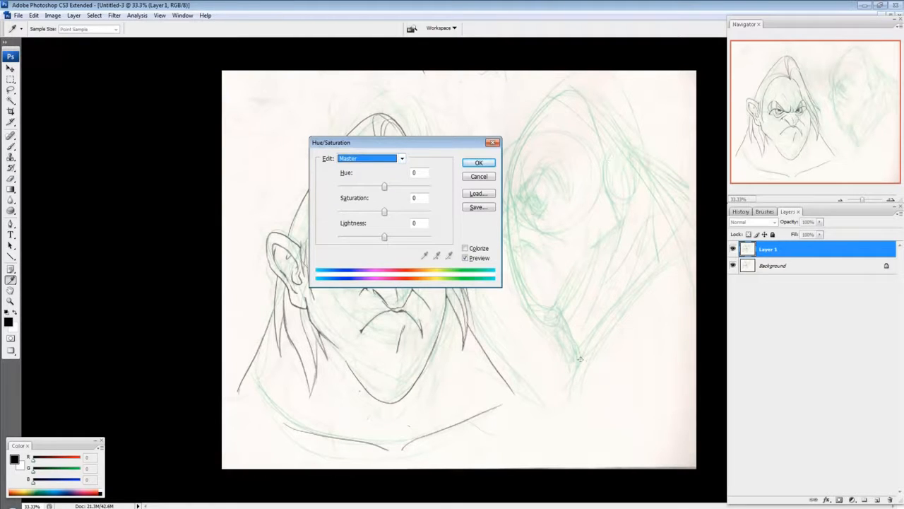
{"action": "left_click", "coordinate": [377, 160]}
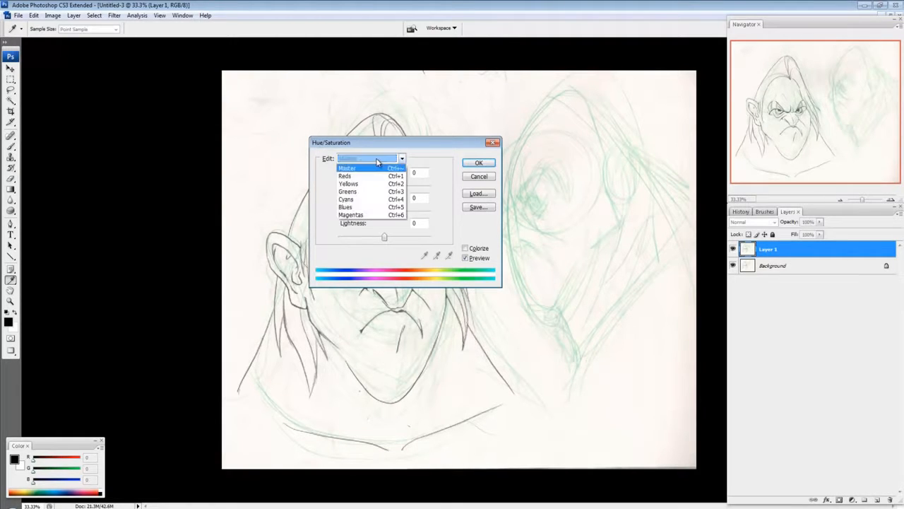
{"action": "left_click", "coordinate": [358, 191]}
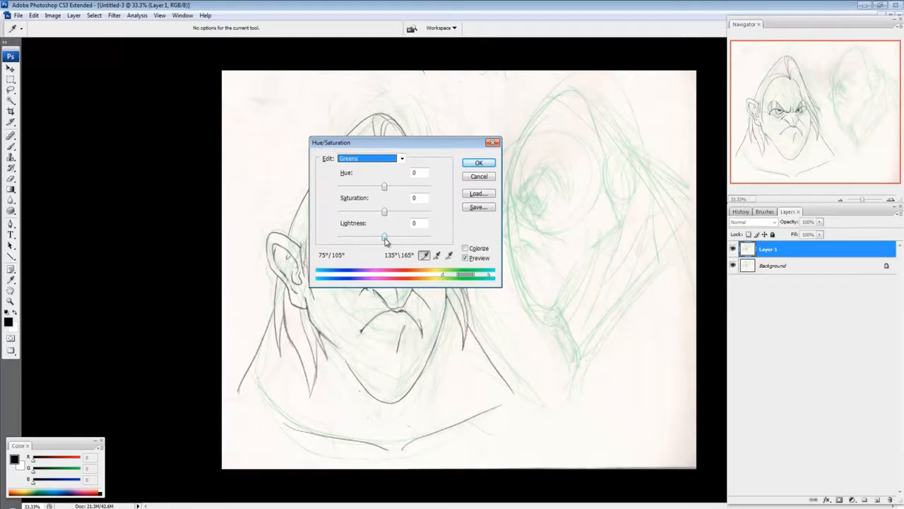
{"action": "left_click_drag", "start_coordinate": [385, 238], "coordinate": [452, 243]}
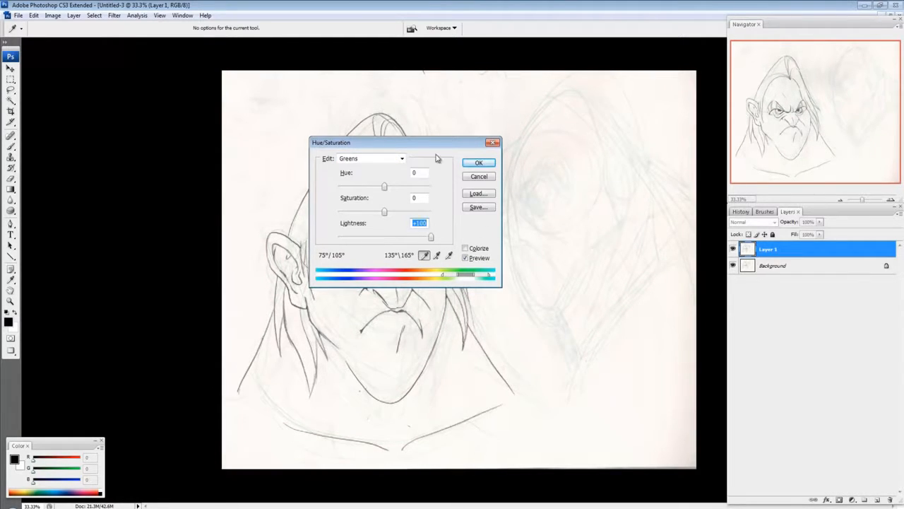
{"action": "left_click_drag", "start_coordinate": [434, 150], "coordinate": [219, 121]}
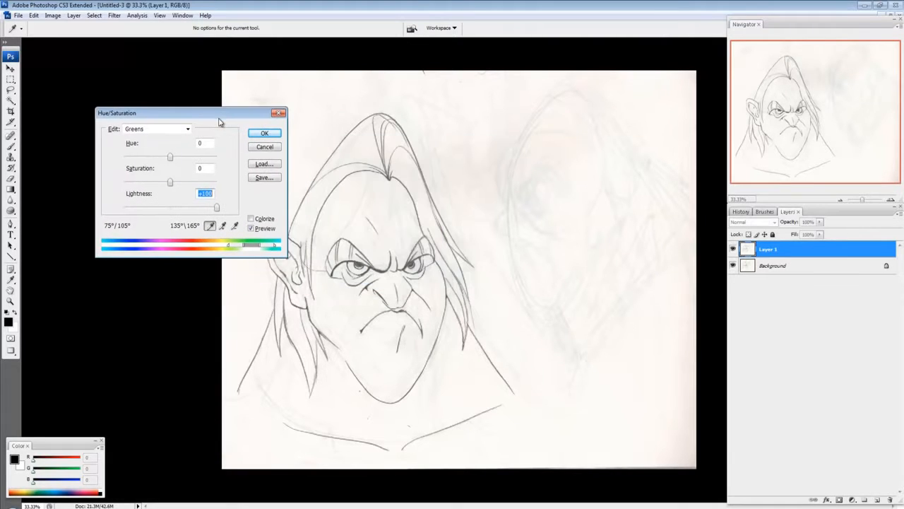
{"action": "mouse_move", "coordinate": [216, 208]}
{"action": "left_mouse_down"}
{"action": "mouse_move", "coordinate": [165, 210]}
{"action": "mouse_move", "coordinate": [233, 210]}
{"action": "mouse_move", "coordinate": [174, 210]}
{"action": "mouse_move", "coordinate": [217, 209]}
{"action": "left_mouse_up"}
{"action": "left_click_drag", "start_coordinate": [175, 114], "coordinate": [200, 115]}
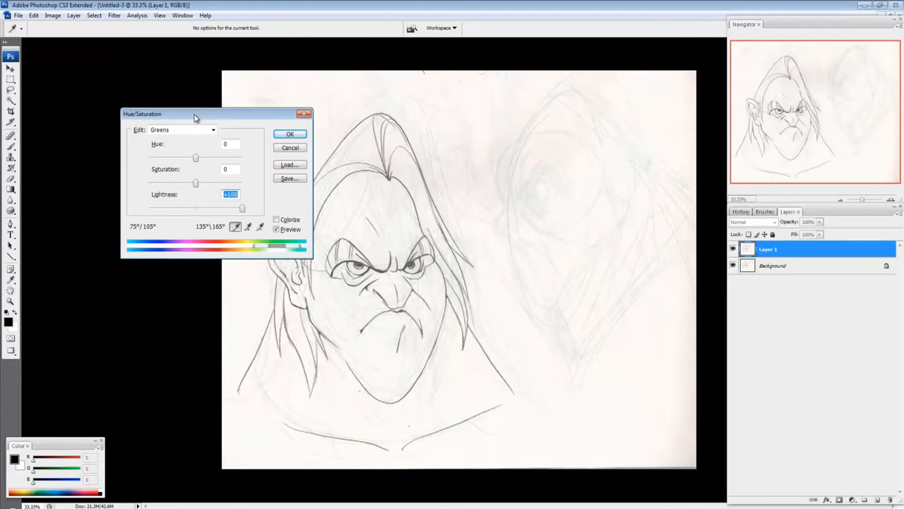
Raise the lightness of the Reds and Yellows to +100 in the Hue/Saturation adjustment
{"action": "left_click", "coordinate": [175, 131]}
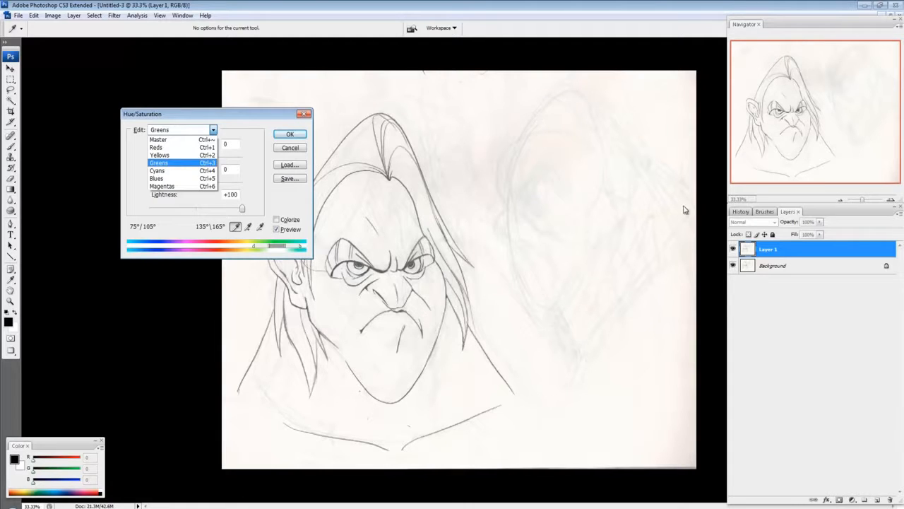
{"action": "left_click", "coordinate": [165, 148]}
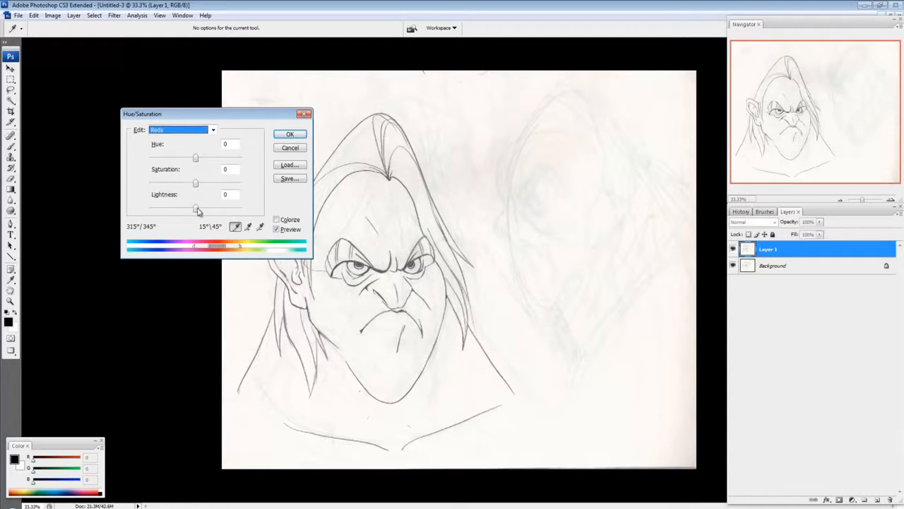
{"action": "left_click", "coordinate": [177, 130]}
{"action": "left_click", "coordinate": [174, 156]}
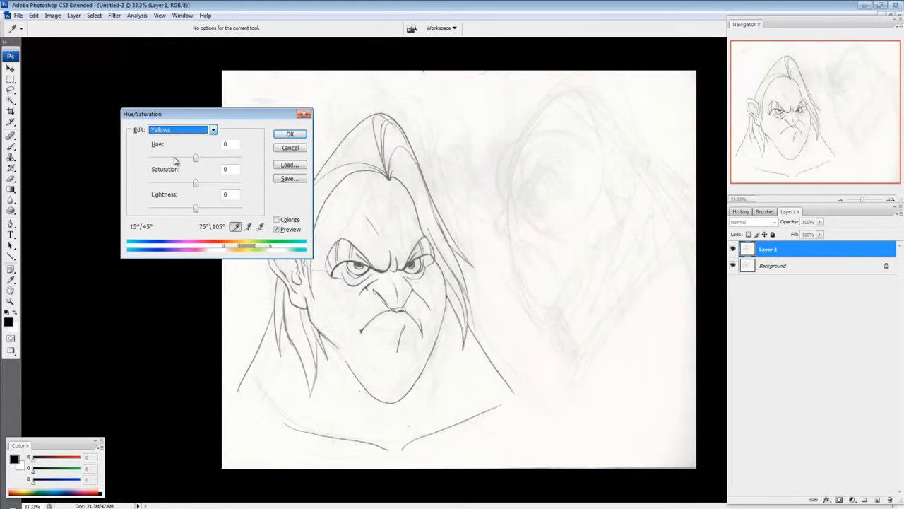
Set the lightness of the Cyans and Blues to +100 in the Hue/Saturation adjustment
{"action": "left_click", "coordinate": [177, 130]}
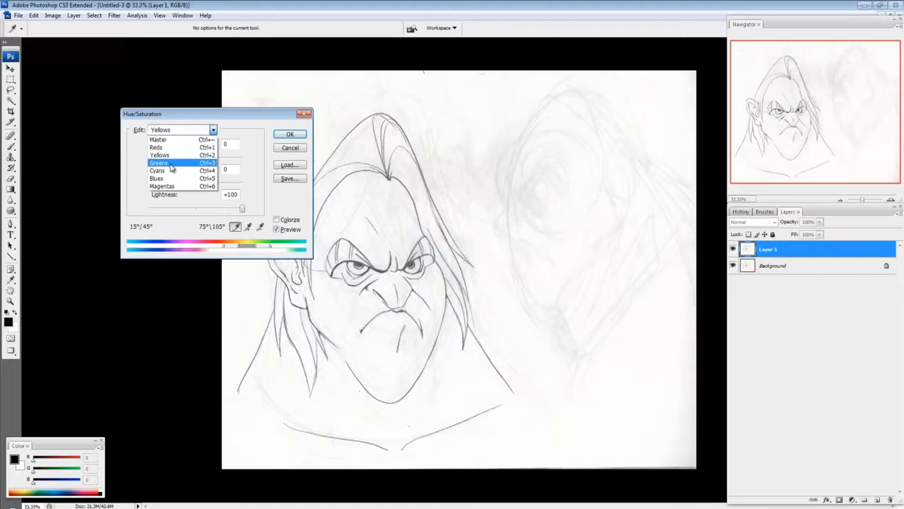
{"action": "left_click", "coordinate": [177, 164]}
{"action": "left_click", "coordinate": [176, 130]}
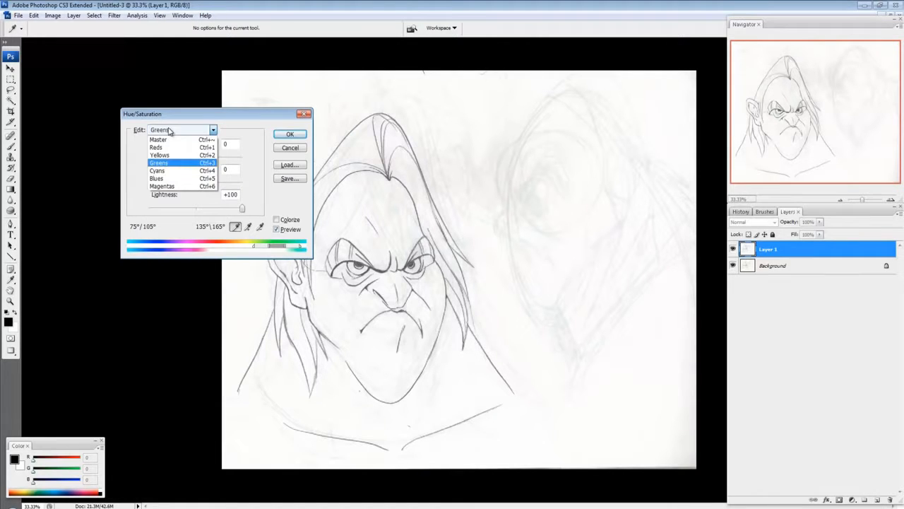
{"action": "left_click", "coordinate": [174, 173]}
{"action": "left_click", "coordinate": [151, 131]}
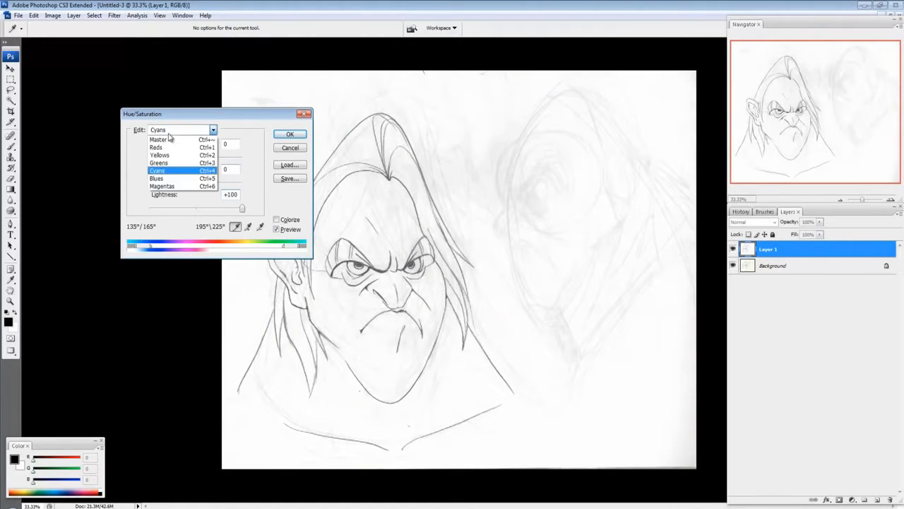
{"action": "left_click", "coordinate": [169, 182]}
{"action": "left_click_drag", "start_coordinate": [195, 207], "coordinate": [282, 212]}
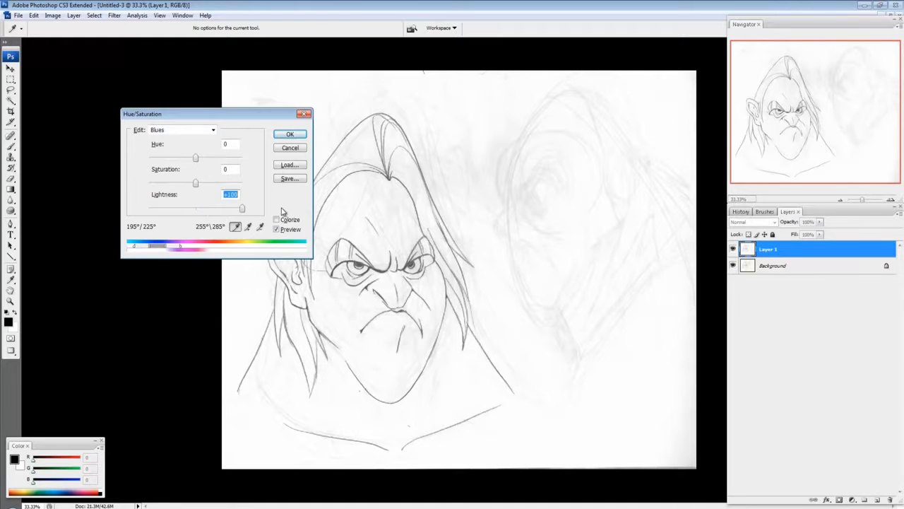
Set the Magentas' lightness to +100 and apply the Hue/Saturation adjustment after comparing it with the preview off
{"action": "left_click", "coordinate": [179, 134]}
{"action": "left_click", "coordinate": [169, 186]}
{"action": "left_click_drag", "start_coordinate": [198, 210], "coordinate": [325, 222]}
{"action": "left_click_drag", "start_coordinate": [247, 119], "coordinate": [470, 174]}
{"action": "left_click", "coordinate": [510, 286]}
{"action": "left_click", "coordinate": [509, 286]}
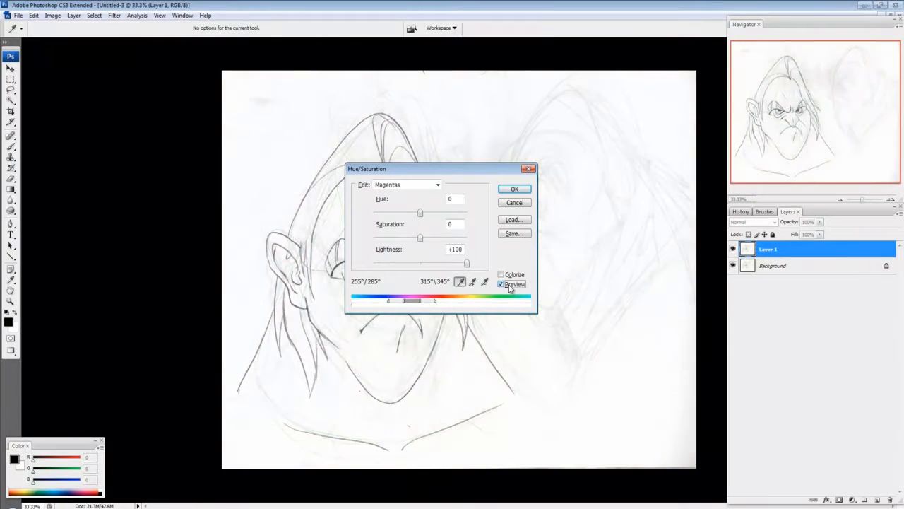
{"action": "left_click", "coordinate": [509, 286]}
{"action": "left_click", "coordinate": [509, 286]}
{"action": "left_click_drag", "start_coordinate": [471, 172], "coordinate": [242, 96]}
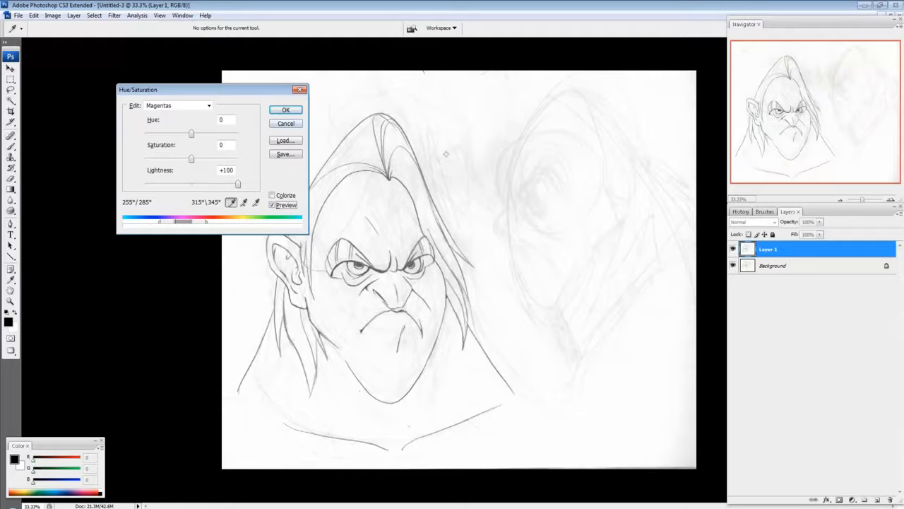
{"action": "left_click", "coordinate": [283, 112]}
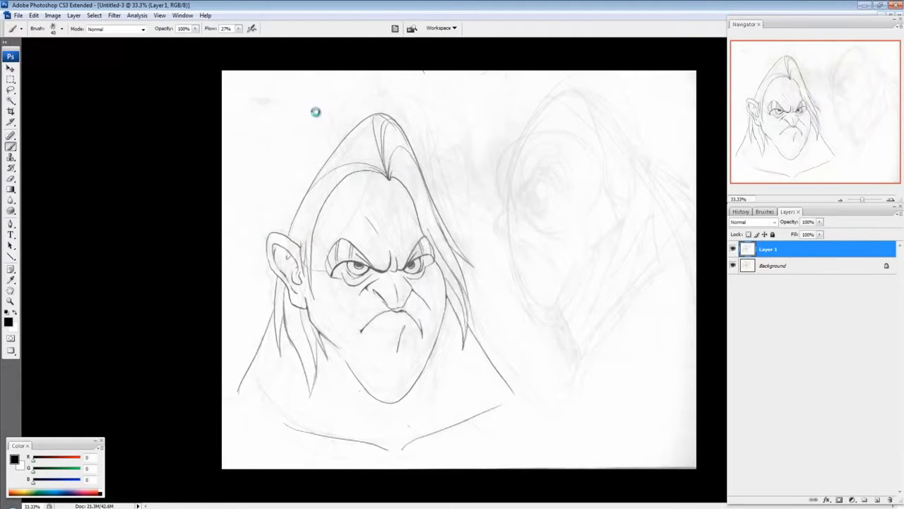
{"action": "left_click", "coordinate": [11, 301]}
{"action": "left_click", "coordinate": [605, 339]}
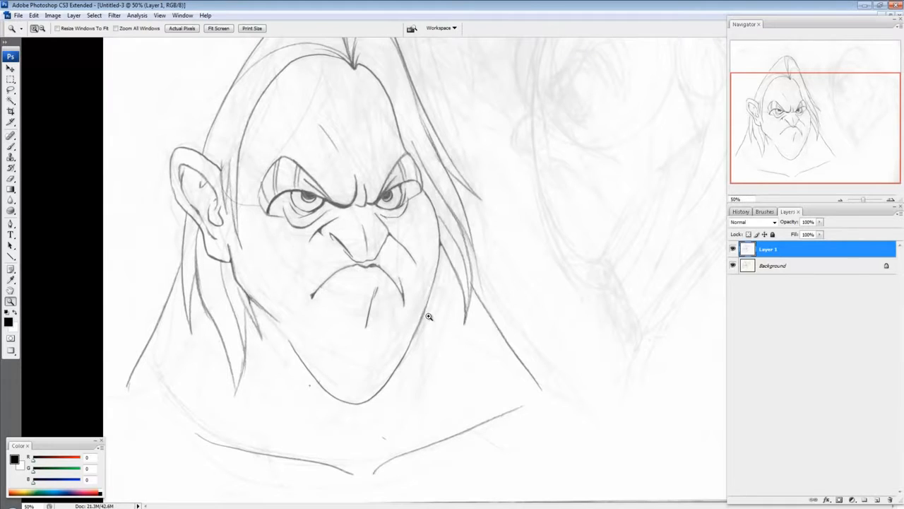
{"action": "left_click", "coordinate": [509, 220], "text": "alt"}
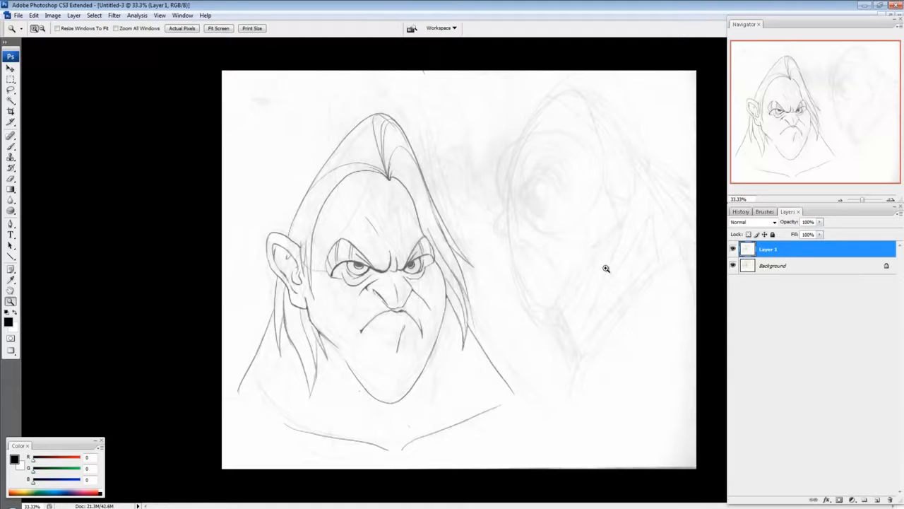
Open a Levels adjustment on Layer 1 and lower the white input level to 224
{"action": "key", "text": "ctrl+l"}
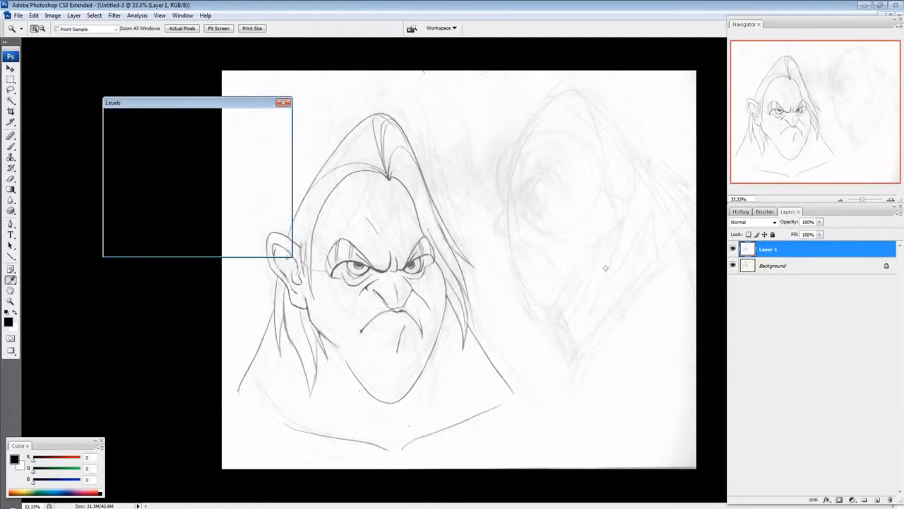
{"action": "left_click", "coordinate": [282, 102]}
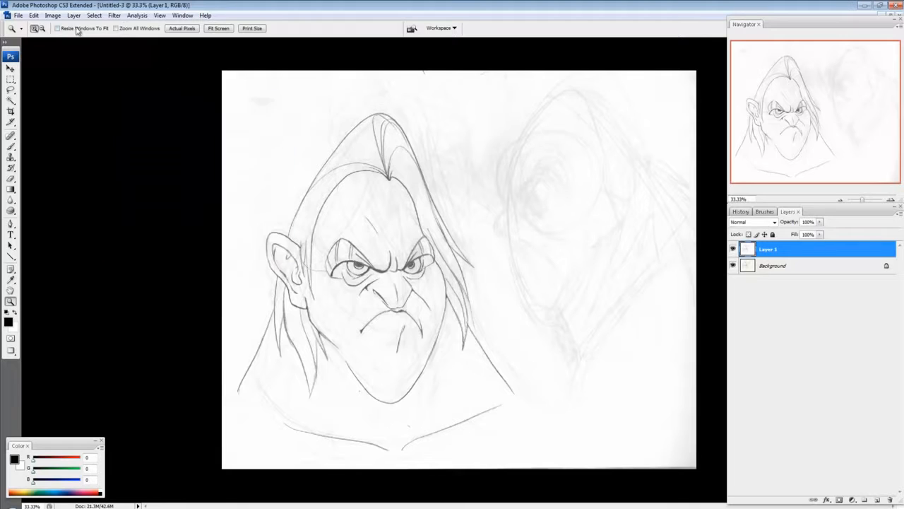
{"action": "left_click", "coordinate": [54, 15]}
{"action": "mouse_move", "coordinate": [57, 41]}
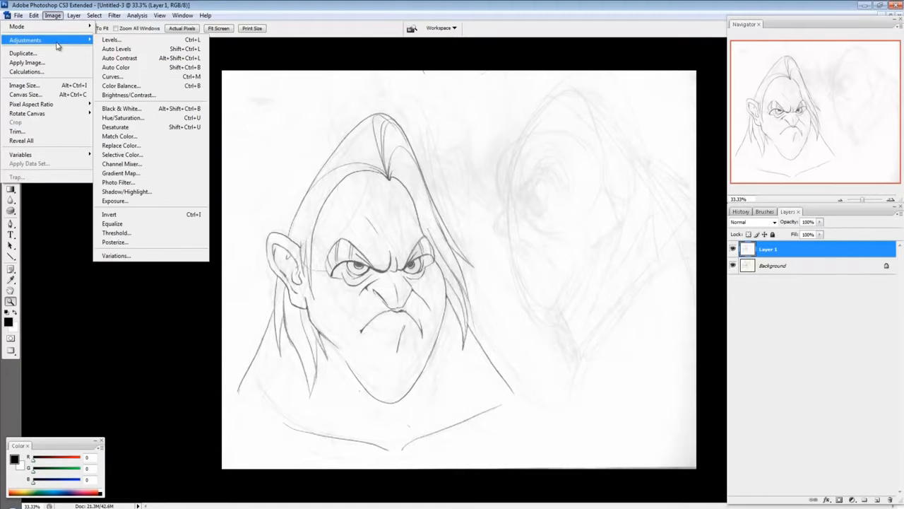
{"action": "left_click", "coordinate": [117, 39]}
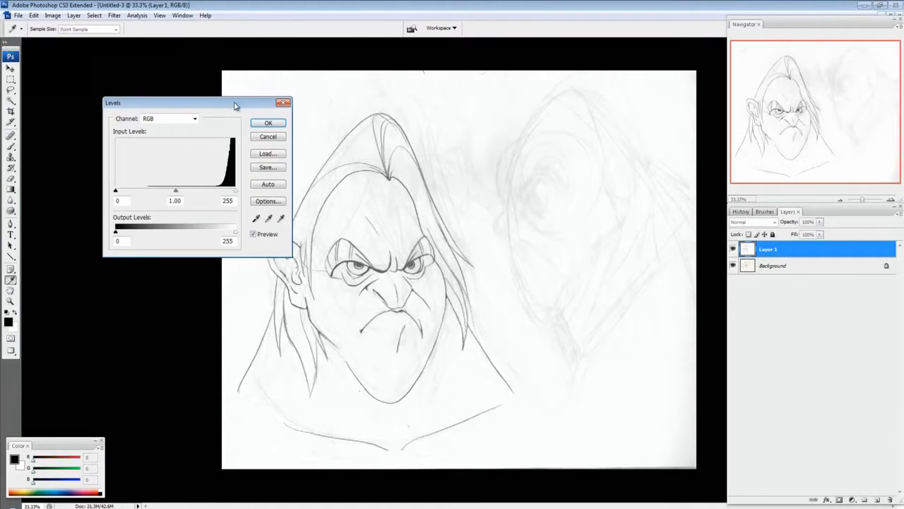
{"action": "left_click_drag", "start_coordinate": [240, 103], "coordinate": [465, 130]}
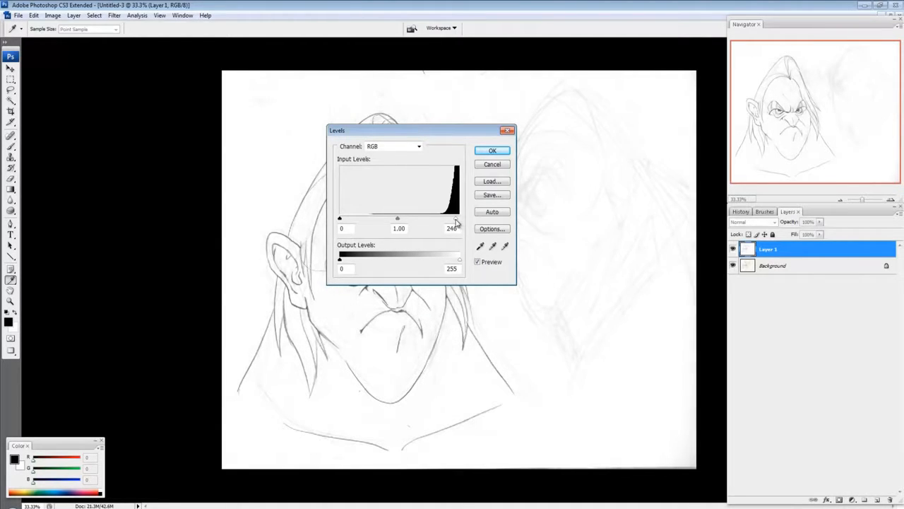
{"action": "left_click_drag", "start_coordinate": [455, 223], "coordinate": [446, 223]}
{"action": "left_click_drag", "start_coordinate": [426, 134], "coordinate": [622, 144]}
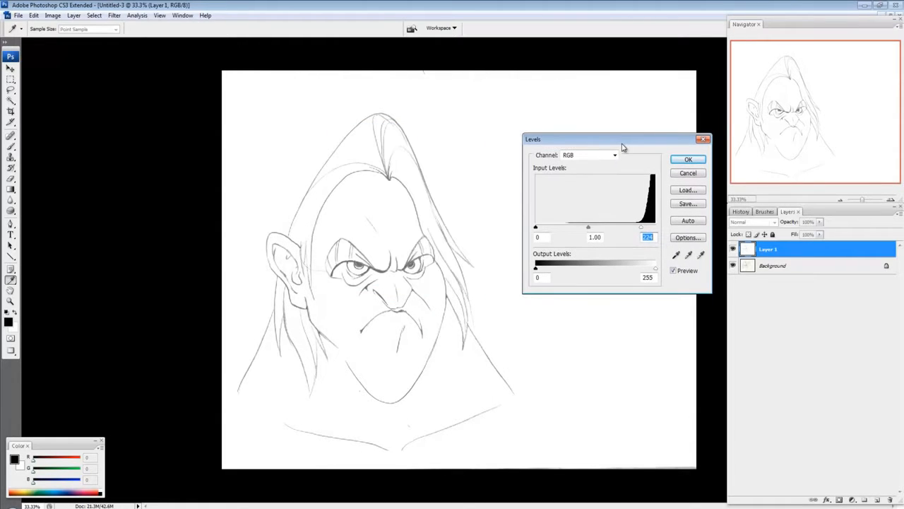
Fine-tune the white and midtone input levels, apply the Levels adjustment, and compare Layer 1 with the original scan
{"action": "mouse_move", "coordinate": [642, 226]}
{"action": "left_mouse_down"}
{"action": "mouse_move", "coordinate": [658, 226]}
{"action": "mouse_move", "coordinate": [636, 231]}
{"action": "left_mouse_up"}
{"action": "mouse_move", "coordinate": [590, 231]}
{"action": "left_mouse_down"}
{"action": "mouse_move", "coordinate": [650, 230]}
{"action": "mouse_move", "coordinate": [639, 230]}
{"action": "left_mouse_up"}
{"action": "left_click", "coordinate": [636, 228]}
{"action": "left_click", "coordinate": [686, 159]}
{"action": "key", "text": "z"}
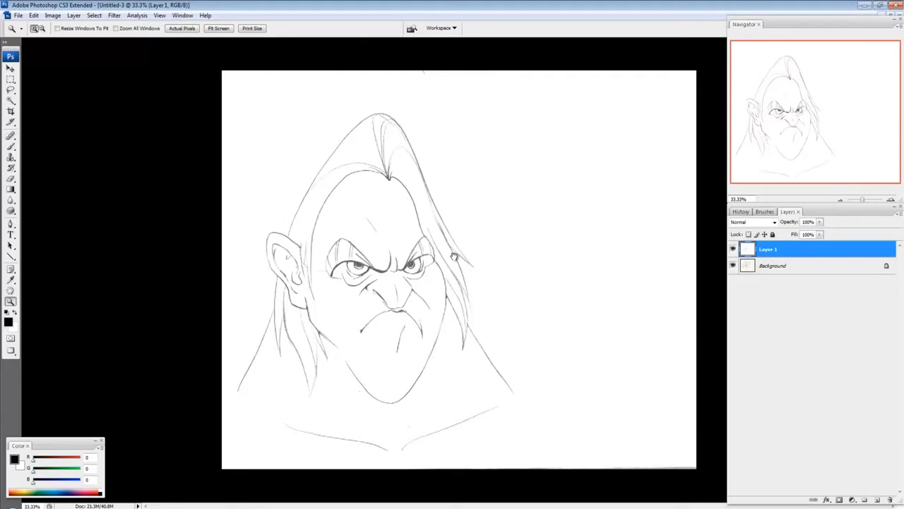
{"action": "left_click", "coordinate": [733, 250]}
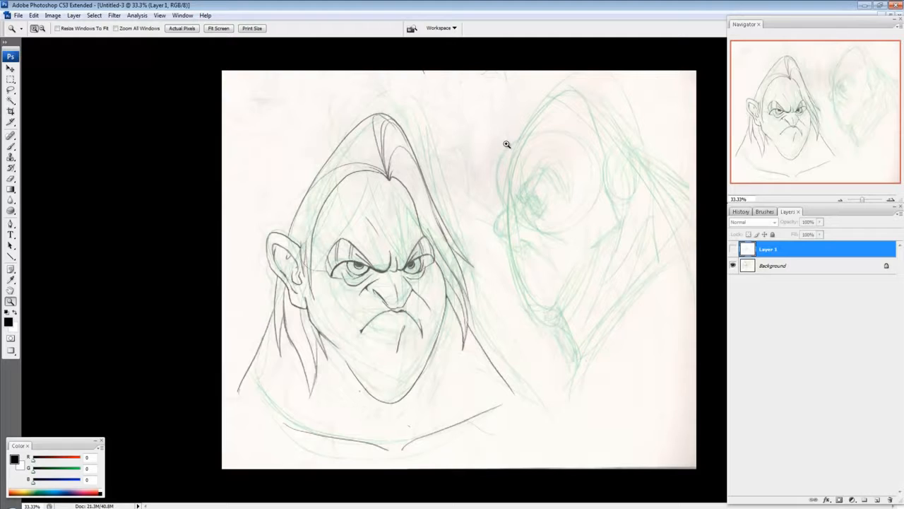
{"action": "left_click", "coordinate": [733, 248]}
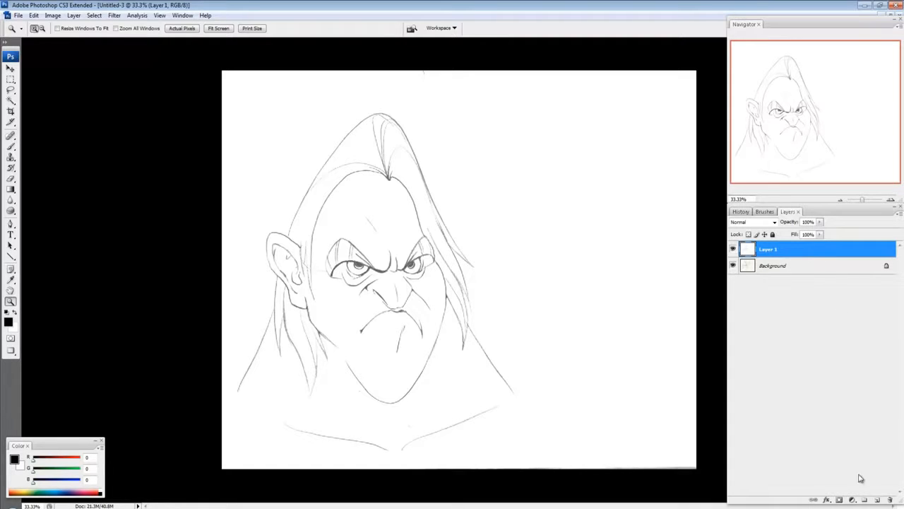
Add a new layer above Layer 1 in Multiply mode and choose the Brush with a red foreground colour
{"action": "left_click", "coordinate": [878, 499]}
{"action": "left_click", "coordinate": [768, 221]}
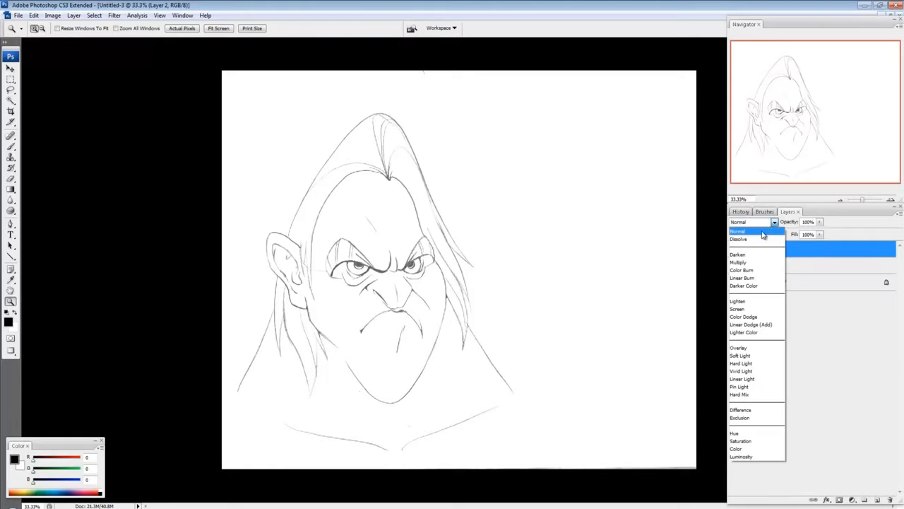
{"action": "left_click", "coordinate": [750, 264]}
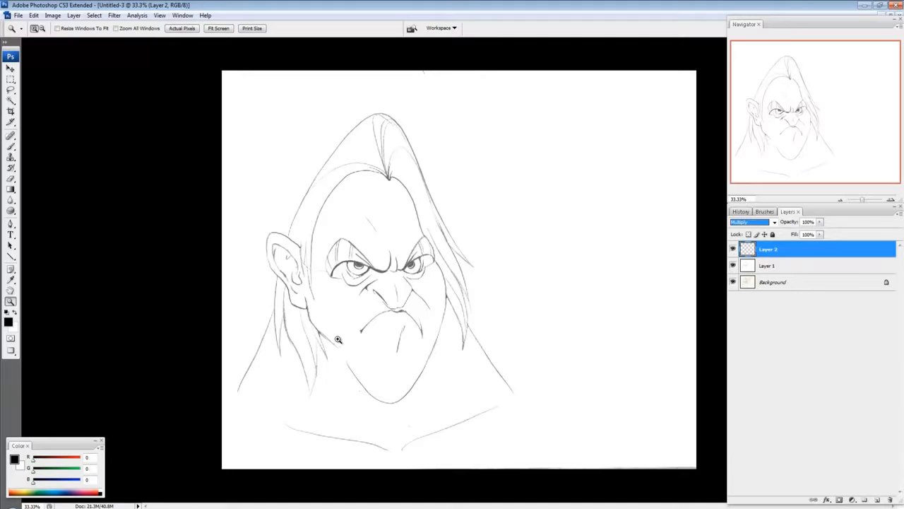
{"action": "left_click", "coordinate": [11, 147]}
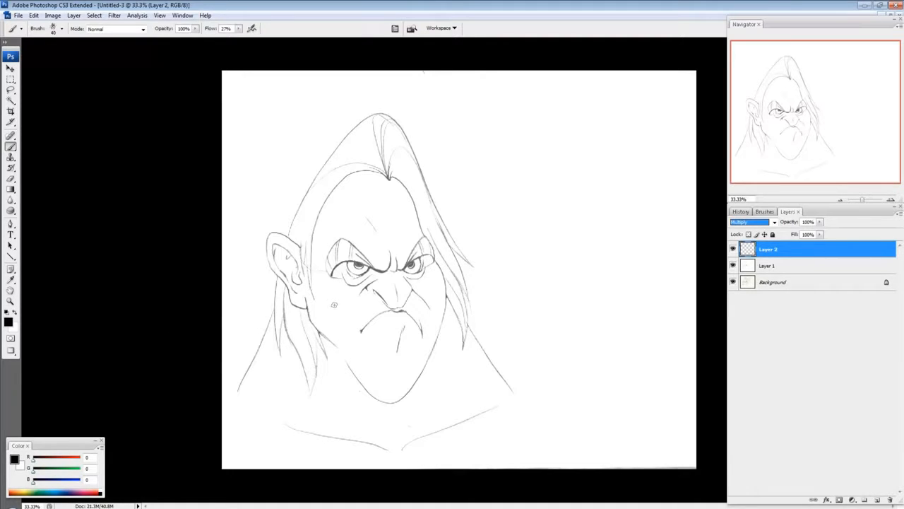
{"action": "left_click", "coordinate": [70, 457]}
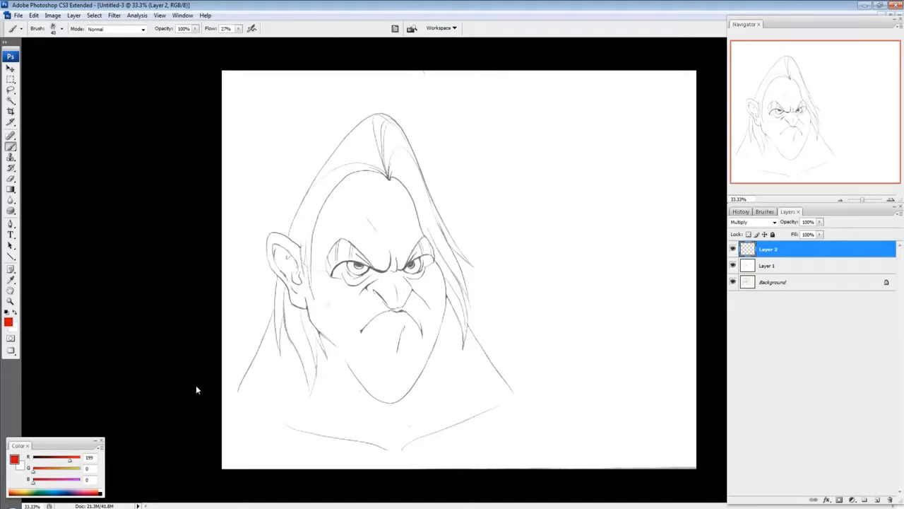
Try painting red over the character's face and shoulders on the Multiply layer with a size 175 brush, and undo the paint
{"action": "key", "text": "bracketright"}
{"action": "key", "text": "bracketright"}
{"action": "key", "text": "bracketright"}
{"action": "key", "text": "bracketright"}
{"action": "key", "text": "bracketright"}
{"action": "key", "text": "bracketright"}
{"action": "key", "text": "bracketright"}
{"action": "mouse_move", "coordinate": [353, 311]}
{"action": "left_mouse_down"}
{"action": "mouse_move", "coordinate": [343, 286]}
{"action": "mouse_move", "coordinate": [362, 231]}
{"action": "mouse_move", "coordinate": [315, 223]}
{"action": "mouse_move", "coordinate": [359, 188]}
{"action": "mouse_move", "coordinate": [349, 249]}
{"action": "mouse_move", "coordinate": [339, 248]}
{"action": "mouse_move", "coordinate": [385, 300]}
{"action": "mouse_move", "coordinate": [365, 295]}
{"action": "mouse_move", "coordinate": [351, 385]}
{"action": "mouse_move", "coordinate": [406, 367]}
{"action": "mouse_move", "coordinate": [396, 279]}
{"action": "mouse_move", "coordinate": [405, 187]}
{"action": "mouse_move", "coordinate": [428, 244]}
{"action": "mouse_move", "coordinate": [413, 378]}
{"action": "mouse_move", "coordinate": [435, 357]}
{"action": "mouse_move", "coordinate": [438, 364]}
{"action": "mouse_move", "coordinate": [408, 364]}
{"action": "mouse_move", "coordinate": [321, 314]}
{"action": "mouse_move", "coordinate": [314, 289]}
{"action": "mouse_move", "coordinate": [247, 385]}
{"action": "mouse_move", "coordinate": [334, 330]}
{"action": "mouse_move", "coordinate": [290, 374]}
{"action": "mouse_move", "coordinate": [318, 409]}
{"action": "mouse_move", "coordinate": [412, 388]}
{"action": "mouse_move", "coordinate": [408, 412]}
{"action": "mouse_move", "coordinate": [441, 375]}
{"action": "mouse_move", "coordinate": [463, 328]}
{"action": "mouse_move", "coordinate": [444, 320]}
{"action": "mouse_move", "coordinate": [500, 397]}
{"action": "mouse_move", "coordinate": [462, 378]}
{"action": "mouse_move", "coordinate": [435, 387]}
{"action": "mouse_move", "coordinate": [442, 433]}
{"action": "left_mouse_up"}
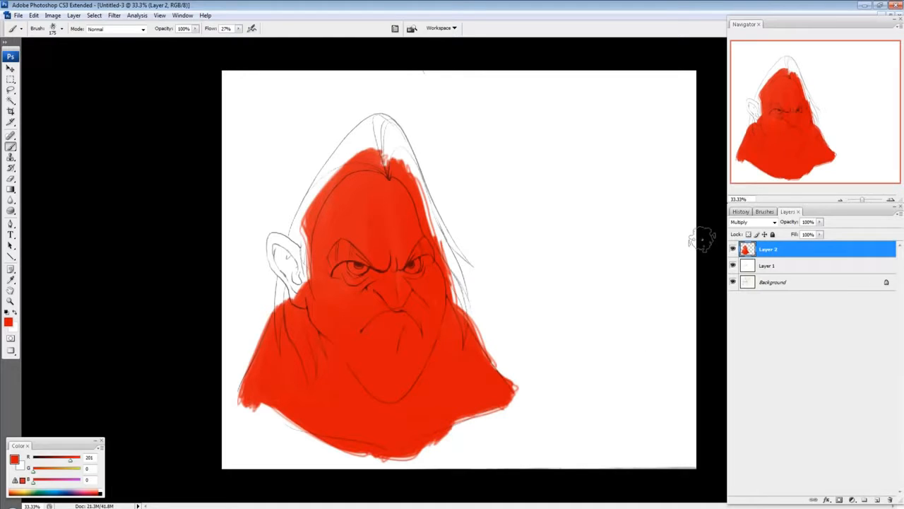
{"action": "key", "text": "ctrl+z"}
Try recolouring the eye and mouth lines red directly on Layer 1 with the brush in Color mode
{"action": "left_click", "coordinate": [782, 266]}
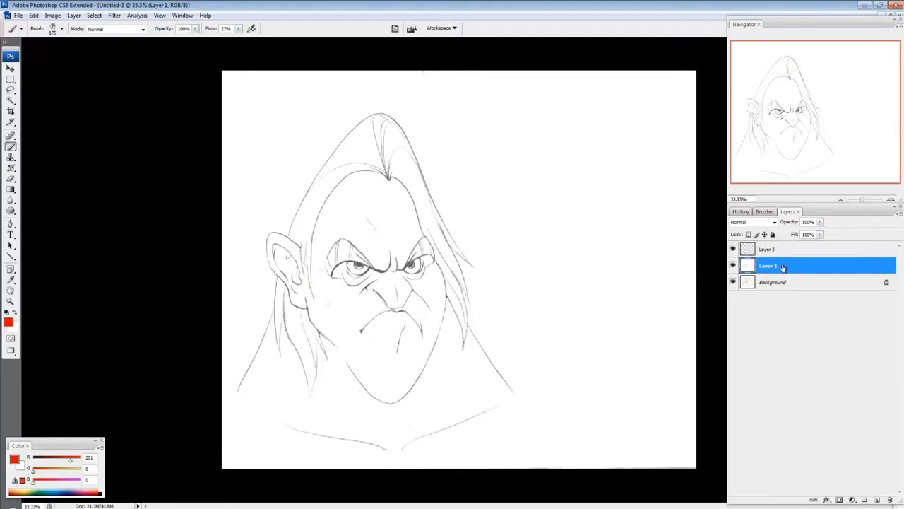
{"action": "left_click", "coordinate": [732, 265]}
{"action": "left_click", "coordinate": [732, 265]}
{"action": "left_click", "coordinate": [124, 31]}
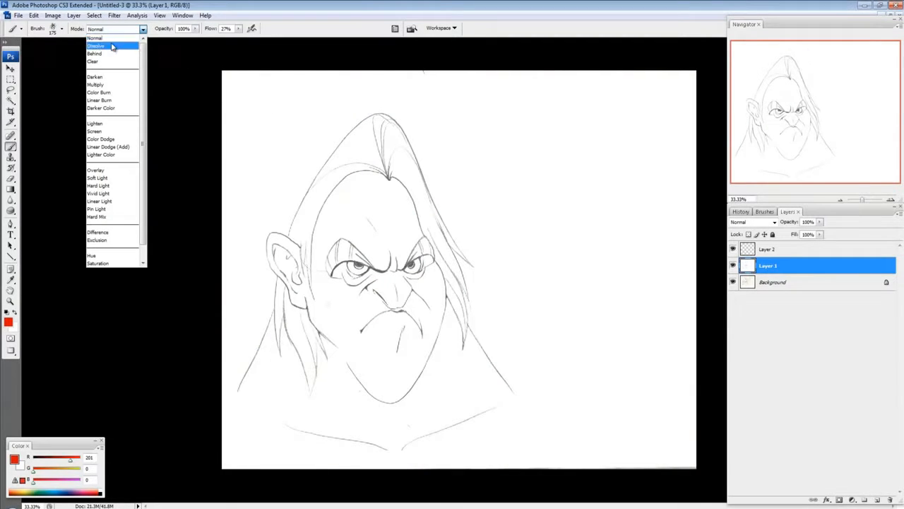
{"action": "scroll", "coordinate": [146, 62], "scroll_direction": "down", "scroll_amount": 2}
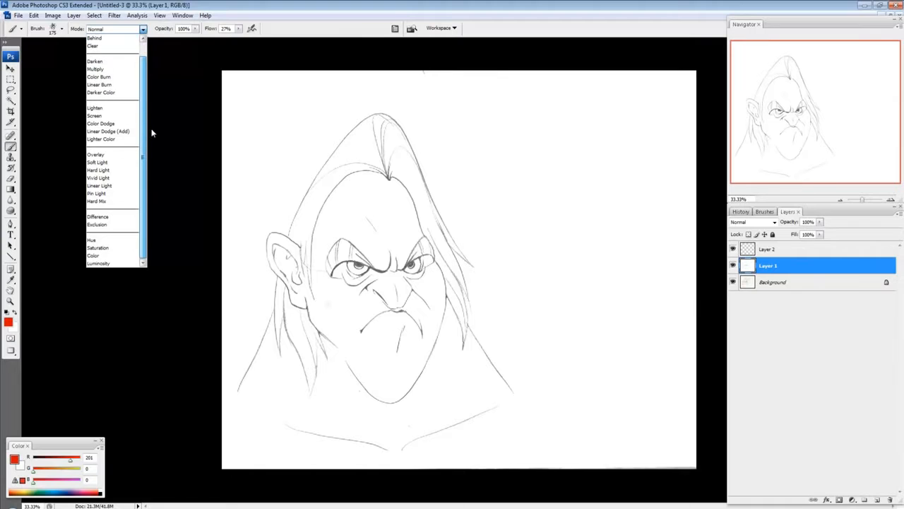
{"action": "left_click", "coordinate": [99, 255]}
{"action": "mouse_move", "coordinate": [381, 260]}
{"action": "left_mouse_down"}
{"action": "mouse_move", "coordinate": [348, 239]}
{"action": "mouse_move", "coordinate": [341, 251]}
{"action": "mouse_move", "coordinate": [389, 260]}
{"action": "mouse_move", "coordinate": [394, 248]}
{"action": "mouse_move", "coordinate": [431, 240]}
{"action": "left_mouse_up"}
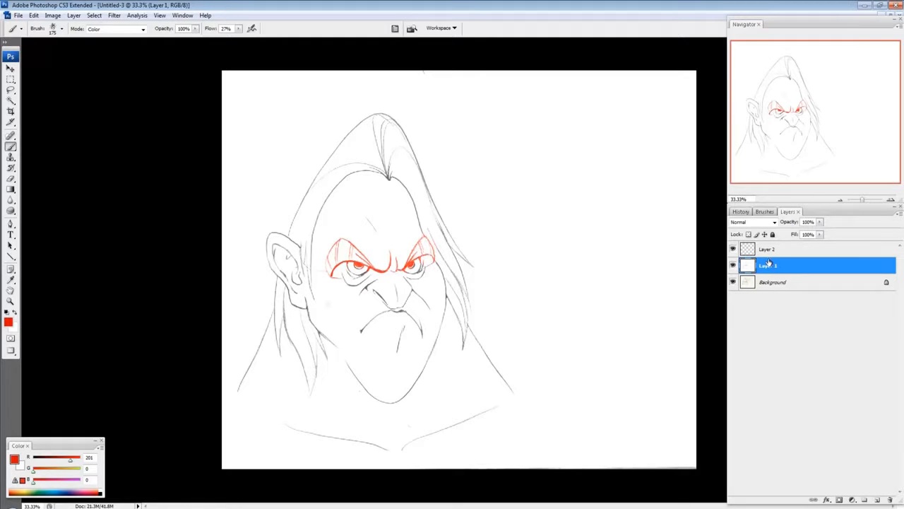
{"action": "mouse_move", "coordinate": [423, 284]}
{"action": "left_mouse_down"}
{"action": "mouse_move", "coordinate": [351, 300]}
{"action": "mouse_move", "coordinate": [421, 301]}
{"action": "mouse_move", "coordinate": [400, 324]}
{"action": "mouse_move", "coordinate": [347, 338]}
{"action": "mouse_move", "coordinate": [420, 318]}
{"action": "left_mouse_up"}
{"action": "mouse_move", "coordinate": [406, 343]}
{"action": "left_mouse_down"}
{"action": "mouse_move", "coordinate": [415, 365]}
{"action": "mouse_move", "coordinate": [399, 390]}
{"action": "mouse_move", "coordinate": [365, 380]}
{"action": "mouse_move", "coordinate": [395, 368]}
{"action": "mouse_move", "coordinate": [413, 397]}
{"action": "mouse_move", "coordinate": [419, 311]}
{"action": "left_mouse_up"}
Undo the red recolouring of the line art and delete the empty Layer 2
{"action": "left_click", "coordinate": [733, 249]}
{"action": "key", "text": "ctrl+z"}
{"action": "left_click", "coordinate": [733, 250]}
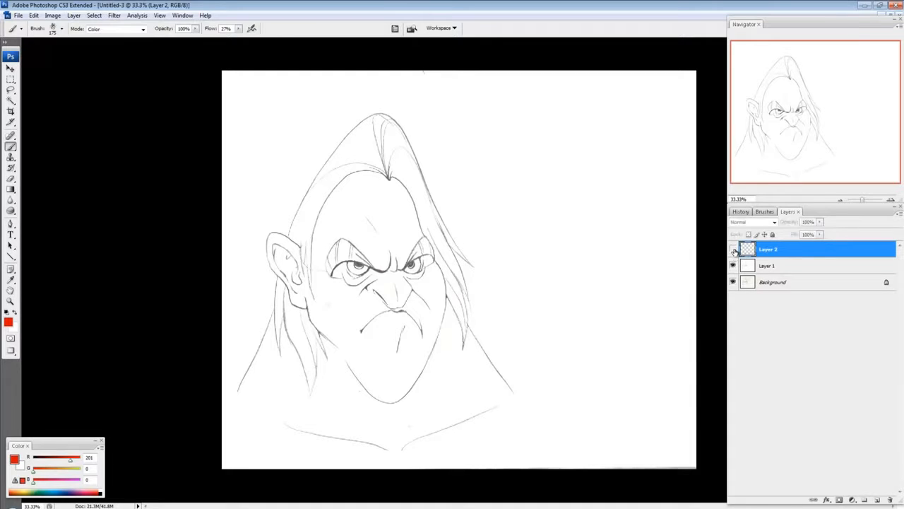
{"action": "left_click", "coordinate": [733, 249]}
{"action": "mouse_move", "coordinate": [809, 249]}
{"action": "left_mouse_down"}
{"action": "mouse_move", "coordinate": [882, 450]}
{"action": "mouse_move", "coordinate": [888, 500]}
{"action": "left_mouse_up"}
{"action": "left_click", "coordinate": [733, 248]}
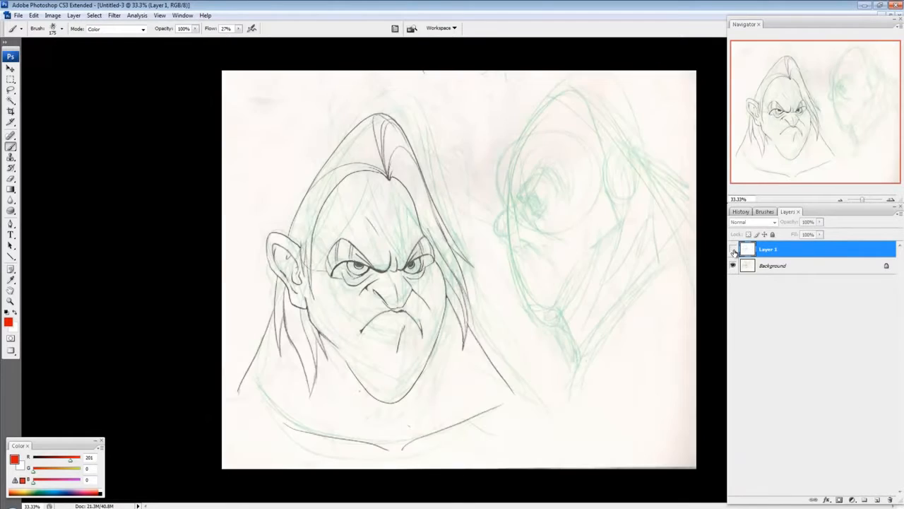
{"action": "left_click", "coordinate": [733, 249]}
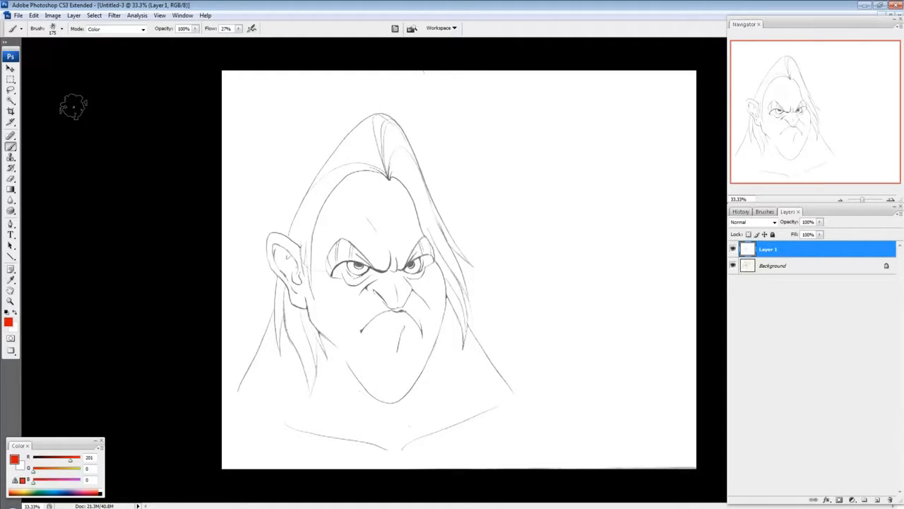
Try a teal foreground colour with G 156 and B 168, and restore the default black and white colours
{"action": "key", "text": "d"}
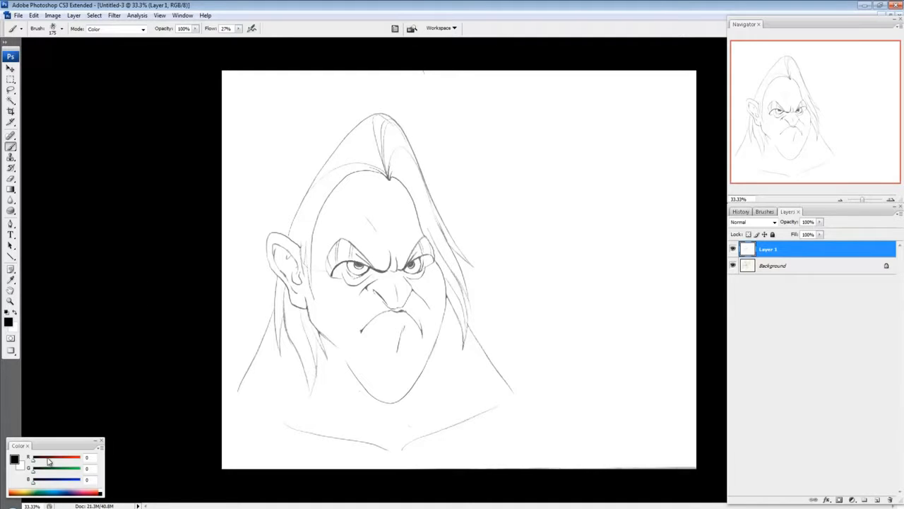
{"action": "left_click", "coordinate": [65, 489]}
{"action": "left_click_drag", "start_coordinate": [48, 470], "coordinate": [61, 470]}
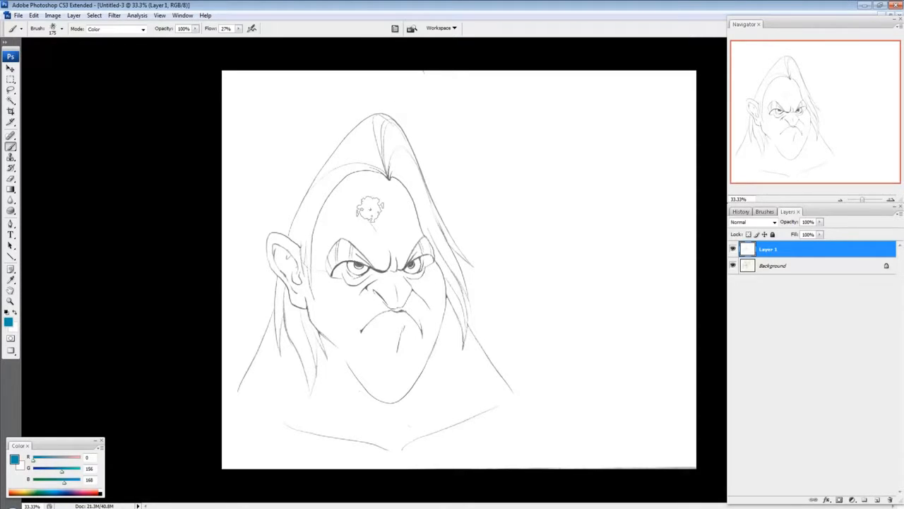
{"action": "key", "text": "d"}
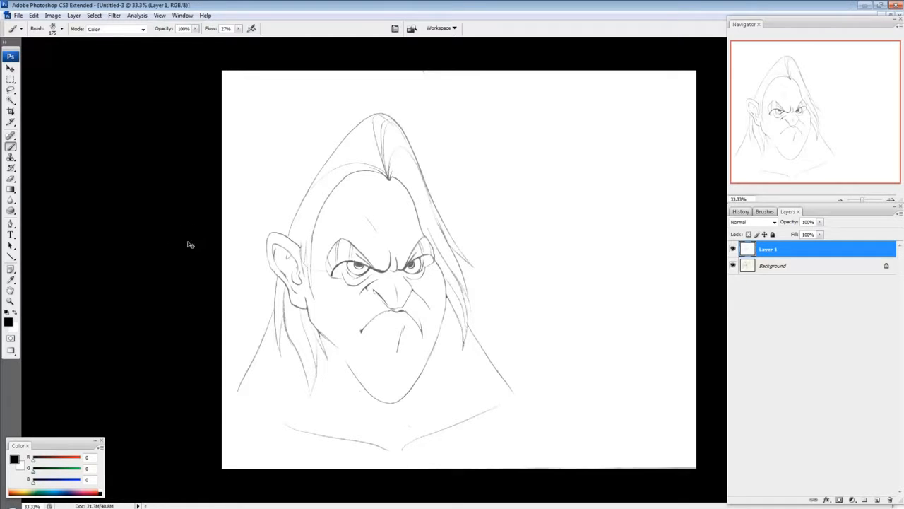
Cut the entire cleaned sketch out of Layer 1 and hide the Background layer
{"action": "key", "text": "ctrl+a"}
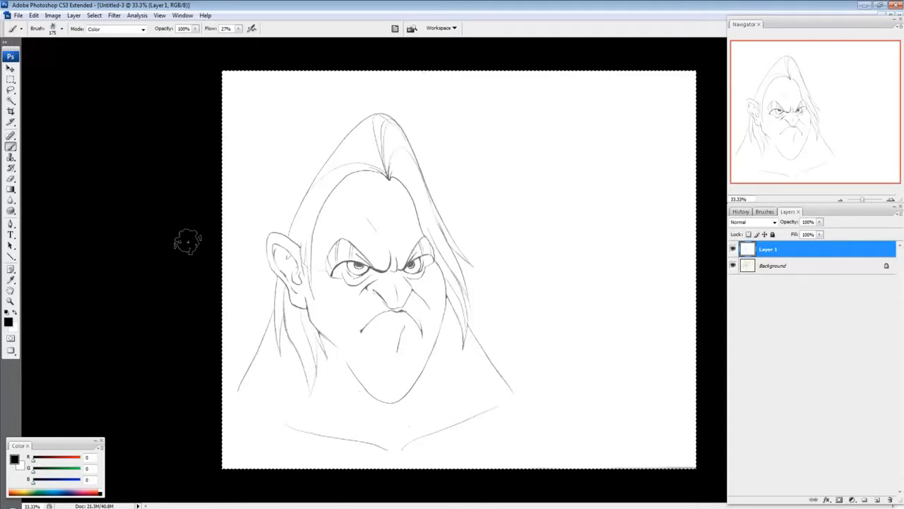
{"action": "key", "text": "Delete"}
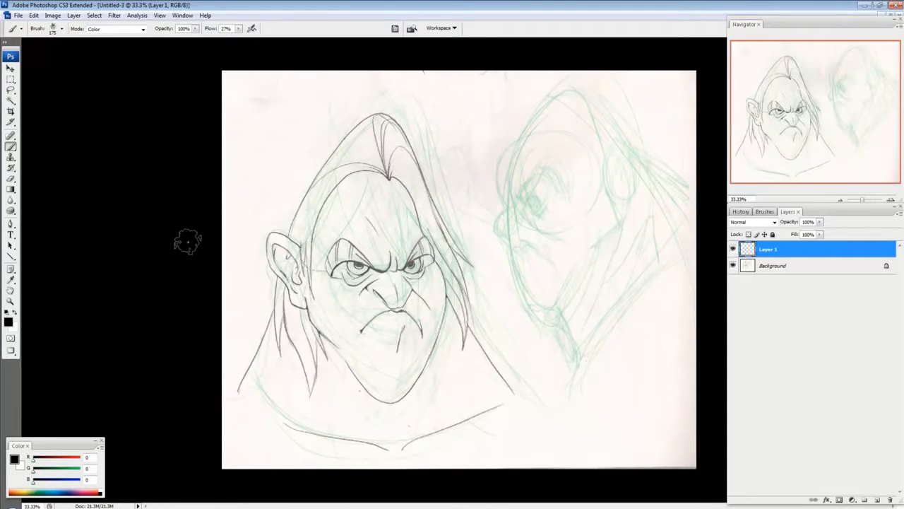
{"action": "left_click", "coordinate": [733, 266]}
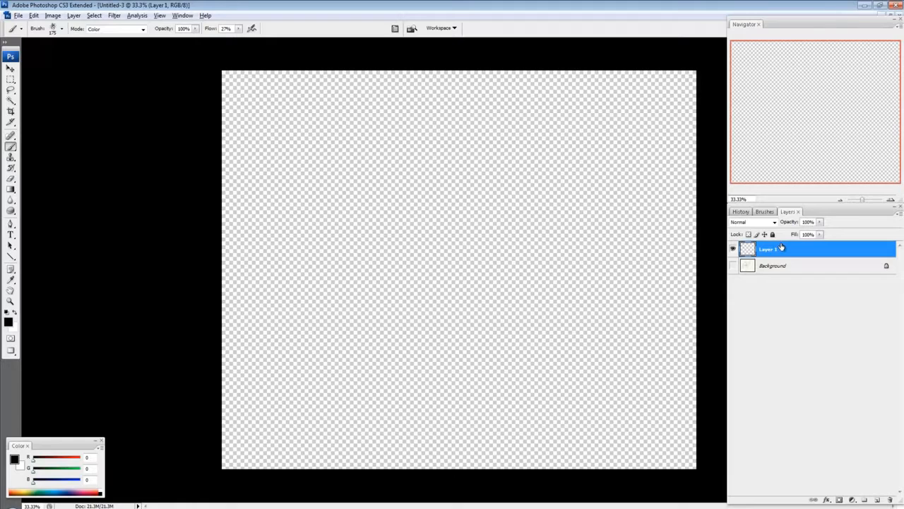
Fill the emptied Layer 1 with solid black, also trying a green fill with G 143
{"action": "key", "text": "alt+BackSpace"}
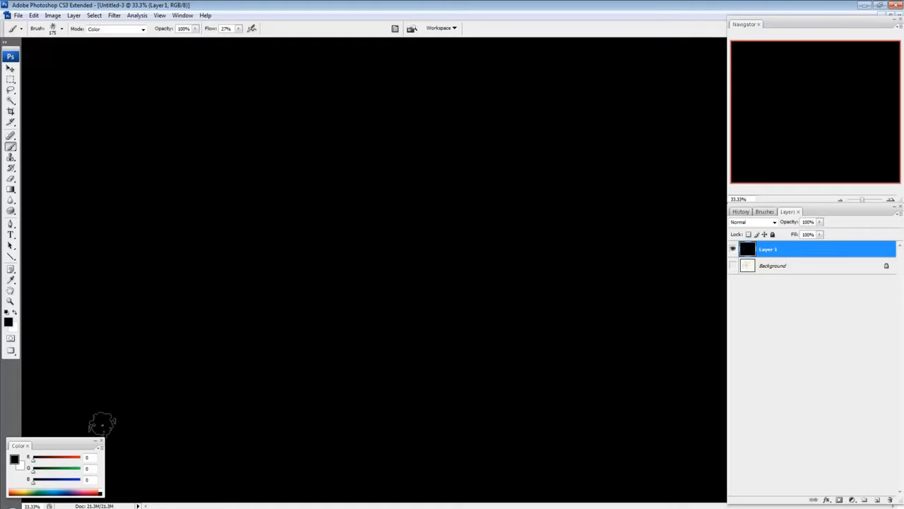
{"action": "left_click", "coordinate": [61, 472]}
{"action": "key", "text": "alt+BackSpace"}
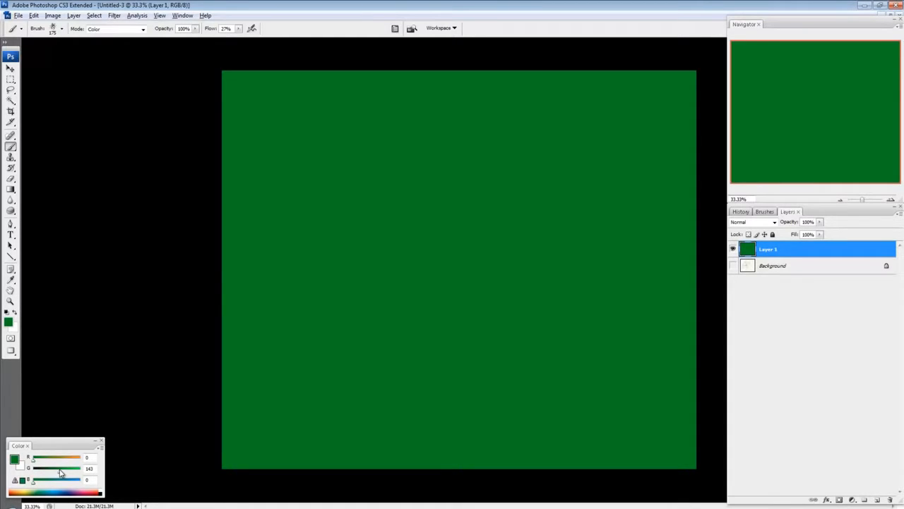
{"action": "left_click_drag", "start_coordinate": [61, 472], "coordinate": [32, 472]}
{"action": "key", "text": "alt+BackSpace"}
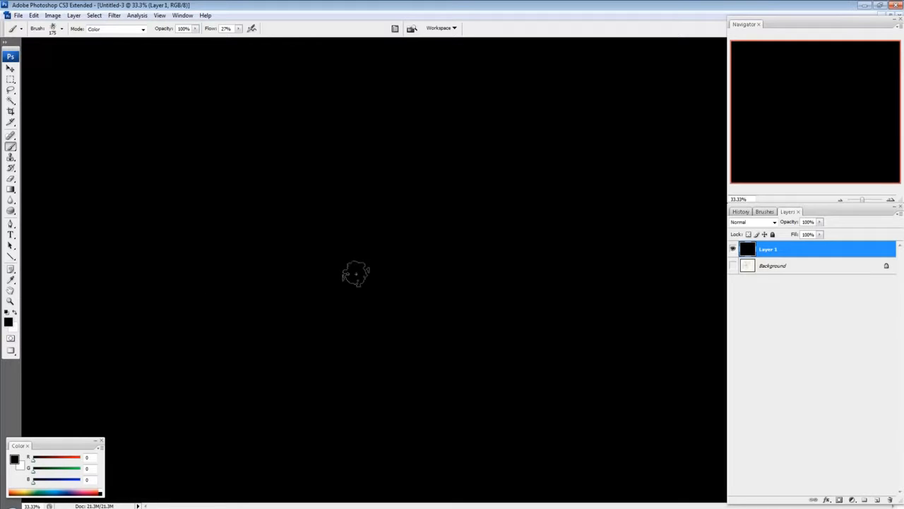
Paste the cut sketch into a Quick Mask, turn it into a selection, and delete the selected black fill from Layer 1
{"action": "key", "text": "q"}
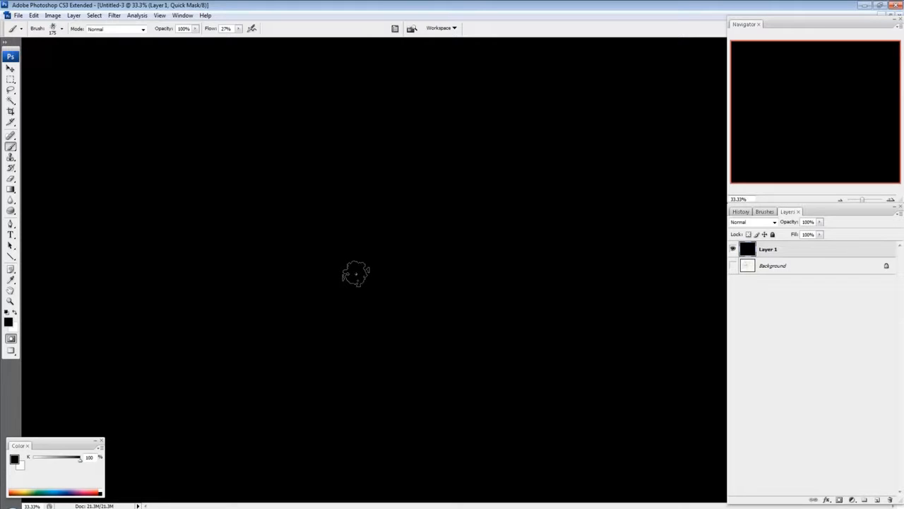
{"action": "key", "text": "q"}
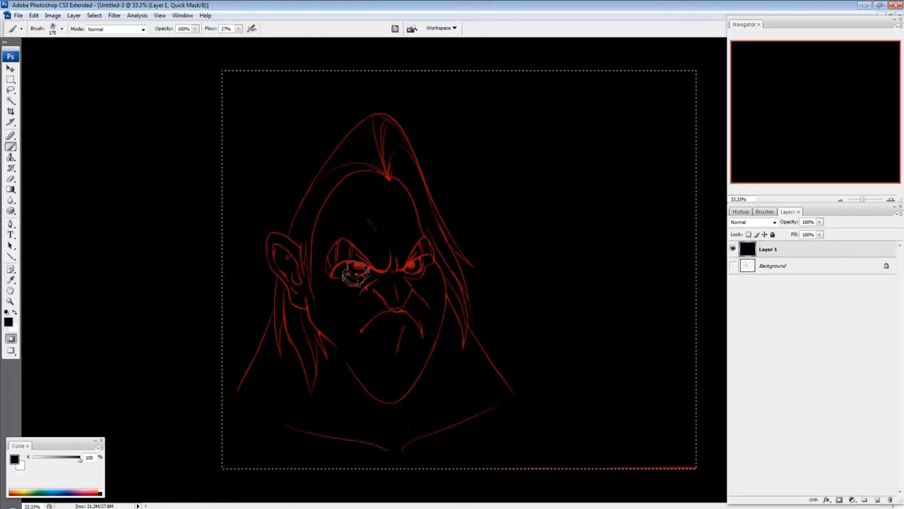
{"action": "key", "text": "q"}
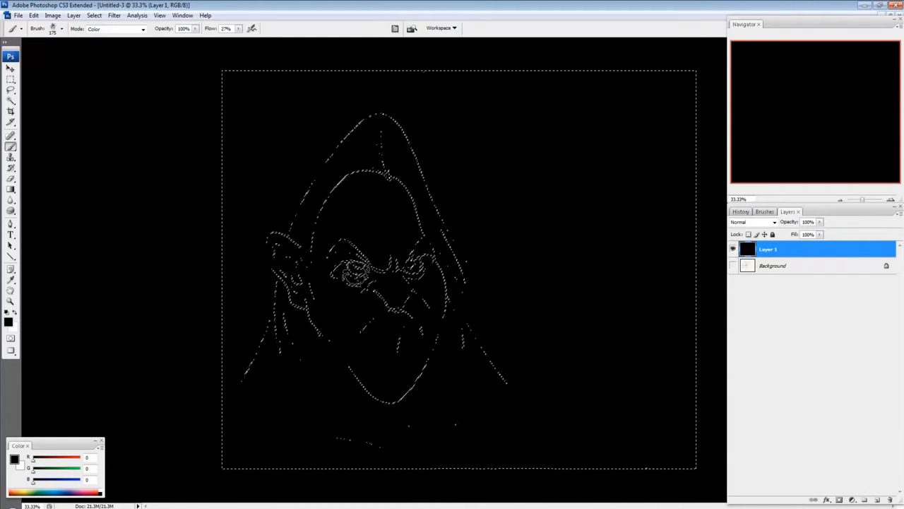
{"action": "key", "text": "ctrl+z"}
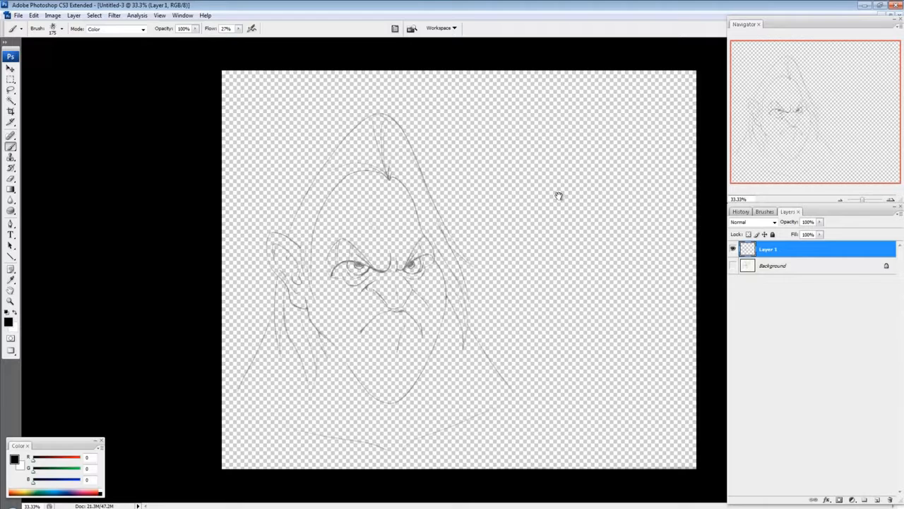
{"action": "key", "text": "f"}
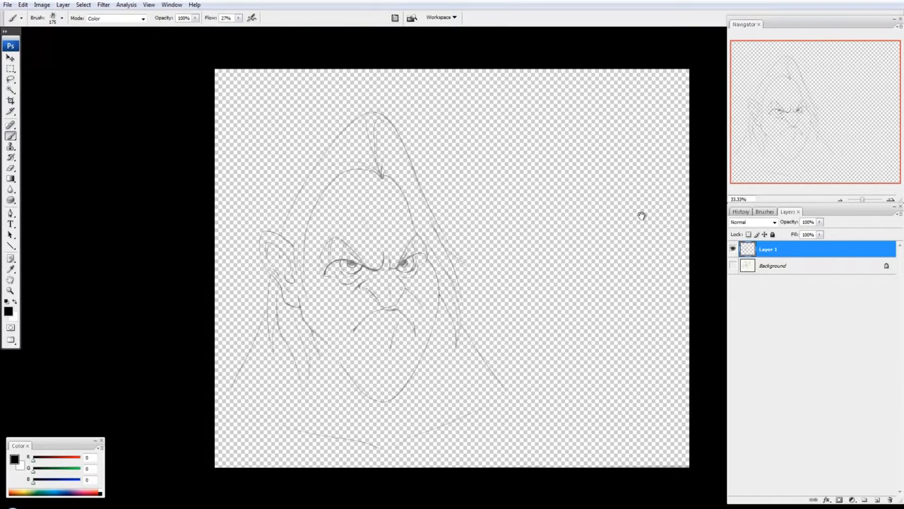
Add a new layer directly above the Background, try a white fill on it, and fill it with green at G 194
{"action": "left_click_drag", "start_coordinate": [640, 214], "coordinate": [592, 196]}
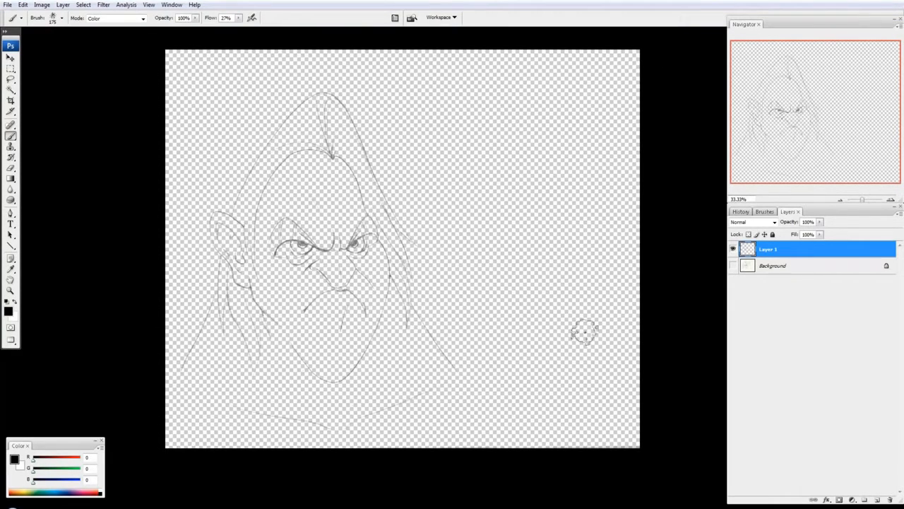
{"action": "left_click", "coordinate": [784, 267]}
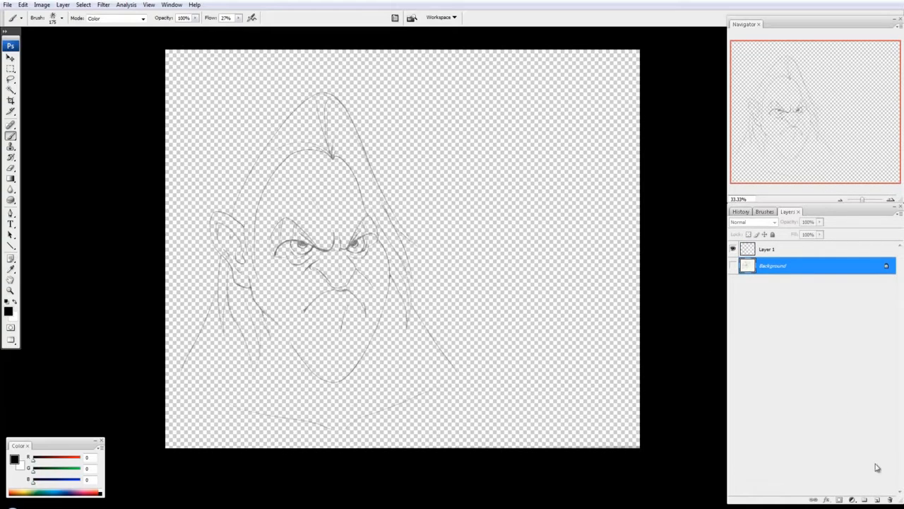
{"action": "left_click", "coordinate": [878, 501]}
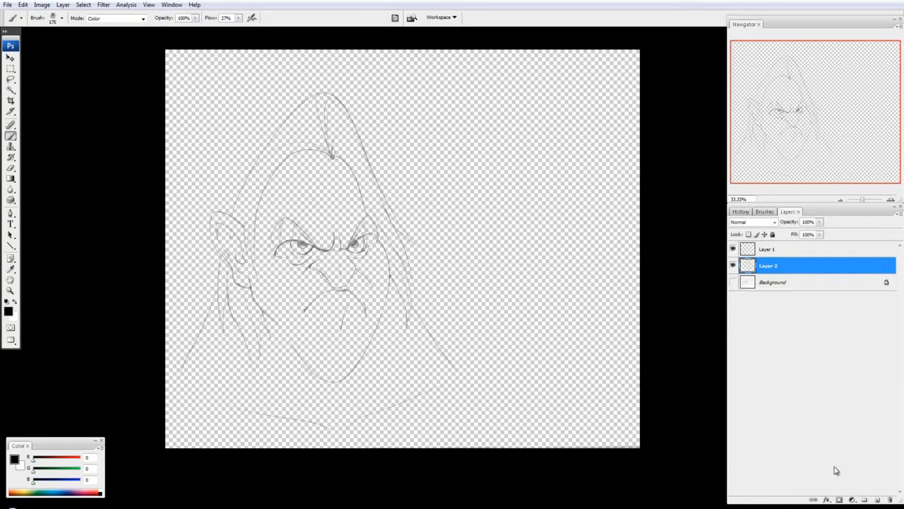
{"action": "left_click", "coordinate": [733, 249]}
{"action": "left_click", "coordinate": [733, 250]}
{"action": "key", "text": "ctrl+BackSpace"}
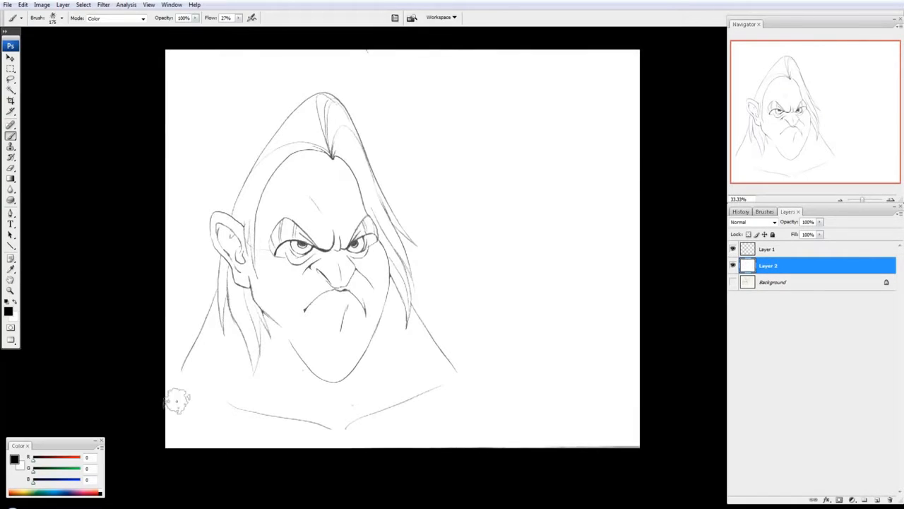
{"action": "left_click", "coordinate": [69, 471]}
{"action": "key", "text": "alt+BackSpace"}
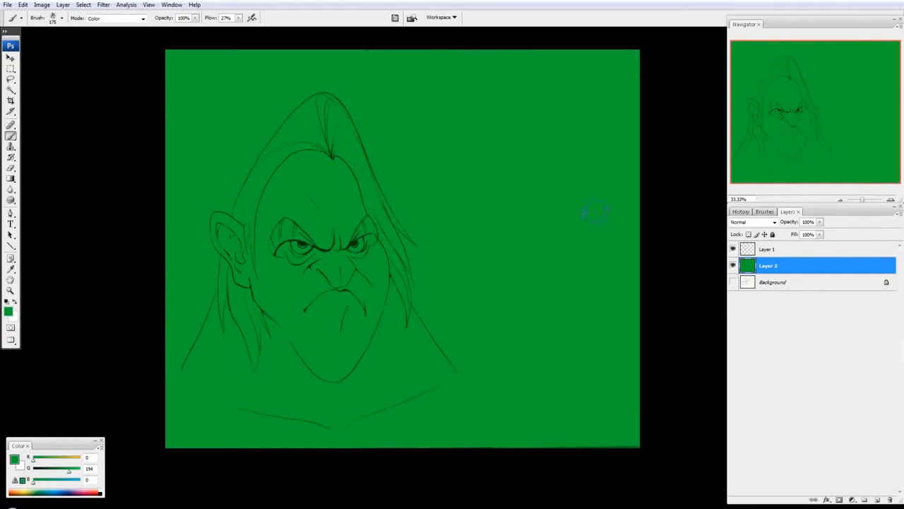
{"action": "key", "text": "ctrl+u"}
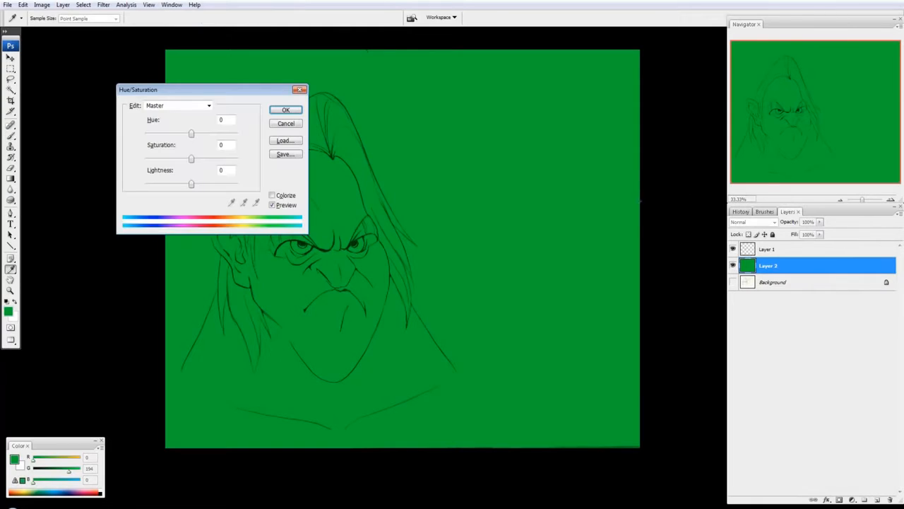
{"action": "left_click_drag", "start_coordinate": [230, 92], "coordinate": [600, 128]}
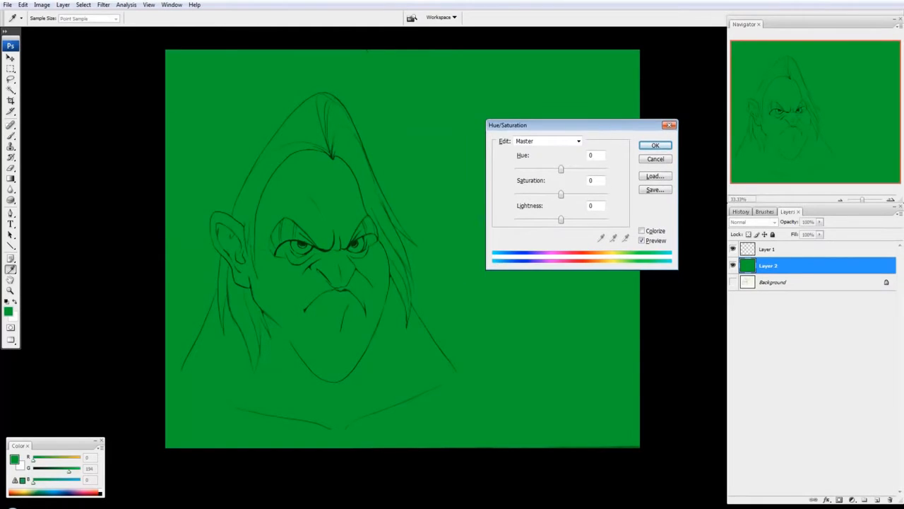
{"action": "left_click", "coordinate": [657, 160]}
{"action": "left_click", "coordinate": [8, 312]}
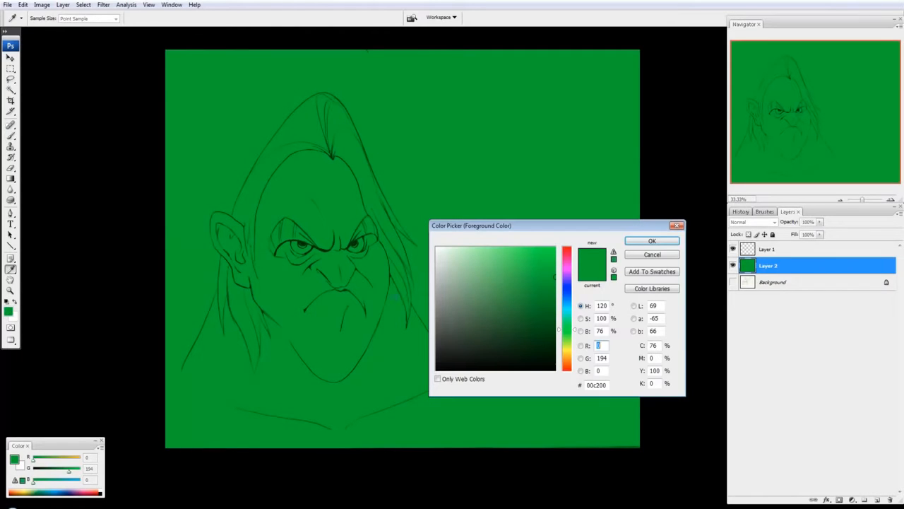
{"action": "left_click", "coordinate": [467, 288]}
{"action": "left_click", "coordinate": [634, 256]}
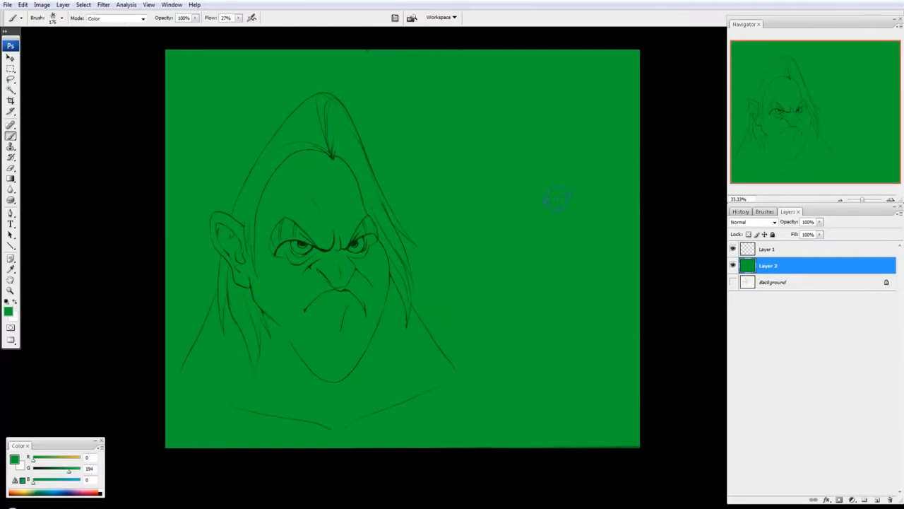
Recolour the green fill layer to salmon using Hue/Saturation with Hue -118, Saturation +5 and Lightness +37
{"action": "key", "text": "ctrl+u"}
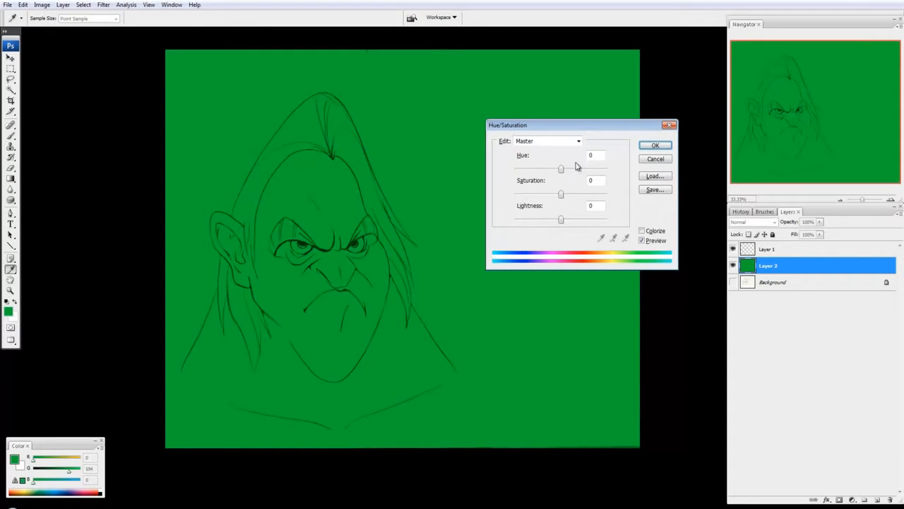
{"action": "left_click_drag", "start_coordinate": [561, 170], "coordinate": [537, 174]}
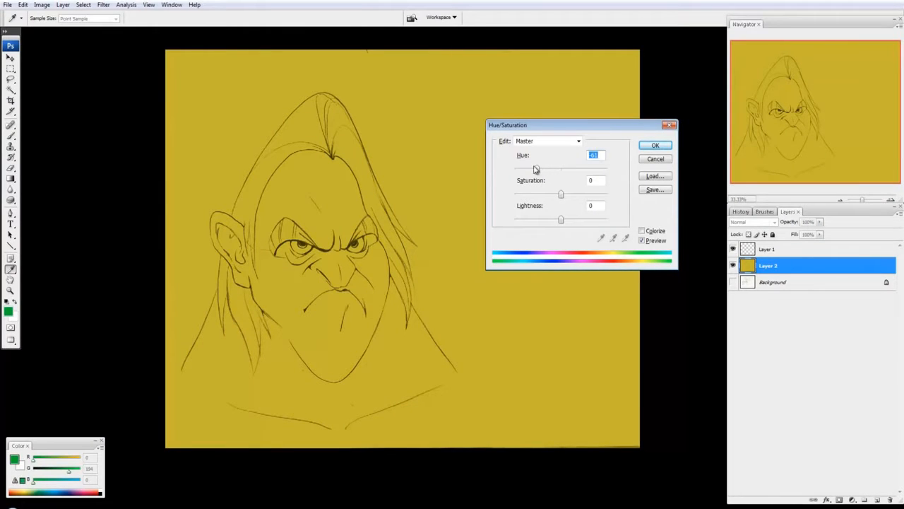
{"action": "left_click_drag", "start_coordinate": [537, 169], "coordinate": [579, 222]}
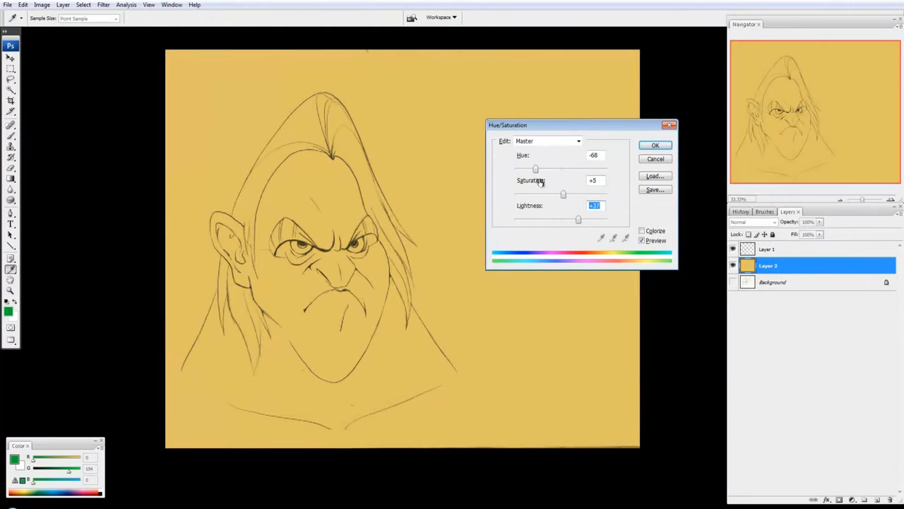
{"action": "left_click_drag", "start_coordinate": [536, 169], "coordinate": [527, 173]}
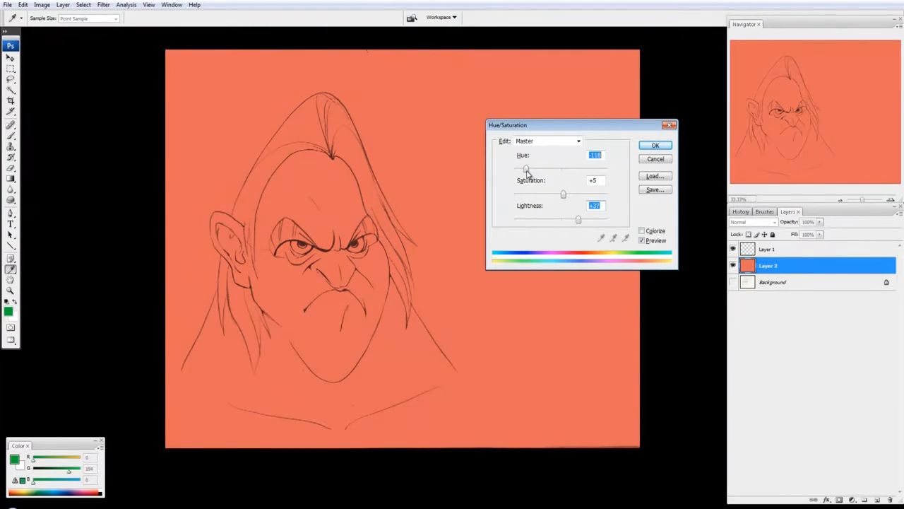
{"action": "left_click", "coordinate": [655, 145]}
{"action": "key", "text": "b"}
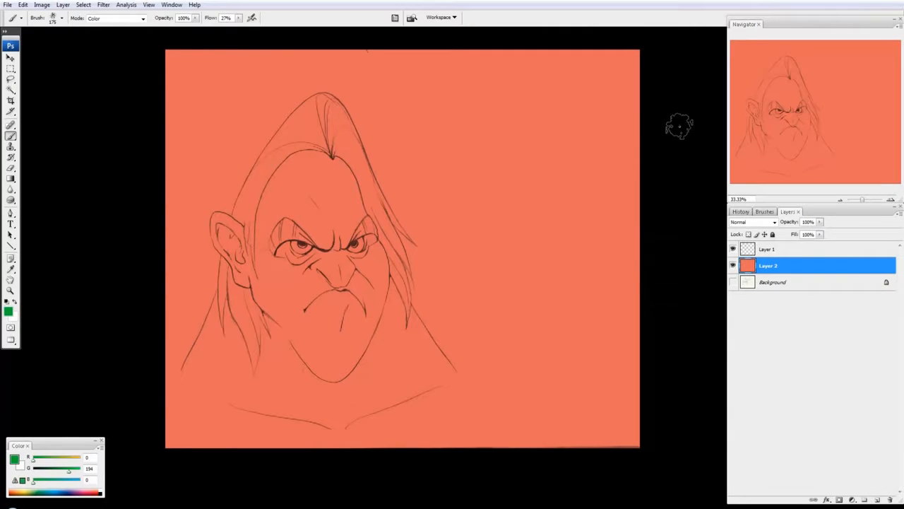
Check the line art by toggling Layer 1's visibility, and lock that layer's transparent pixels
{"action": "left_click", "coordinate": [732, 249]}
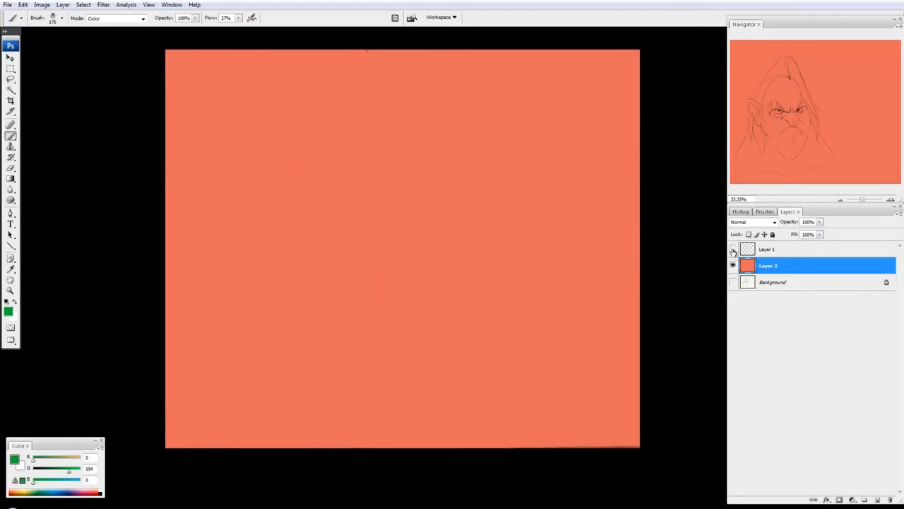
{"action": "left_click", "coordinate": [733, 250]}
{"action": "left_click", "coordinate": [776, 253]}
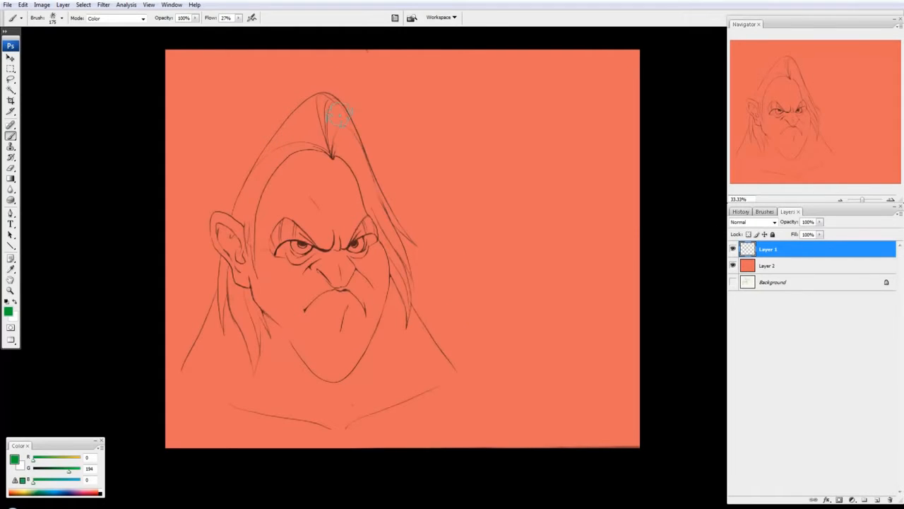
{"action": "left_click", "coordinate": [732, 249]}
{"action": "left_click", "coordinate": [732, 249]}
{"action": "left_click", "coordinate": [750, 237]}
Set the foreground colour to a dark reddish brown with R 109, G 40 and B 15
{"action": "left_click", "coordinate": [64, 458]}
{"action": "mouse_move", "coordinate": [68, 469]}
{"action": "left_mouse_down"}
{"action": "mouse_move", "coordinate": [41, 471]}
{"action": "mouse_move", "coordinate": [38, 482]}
{"action": "left_mouse_up"}
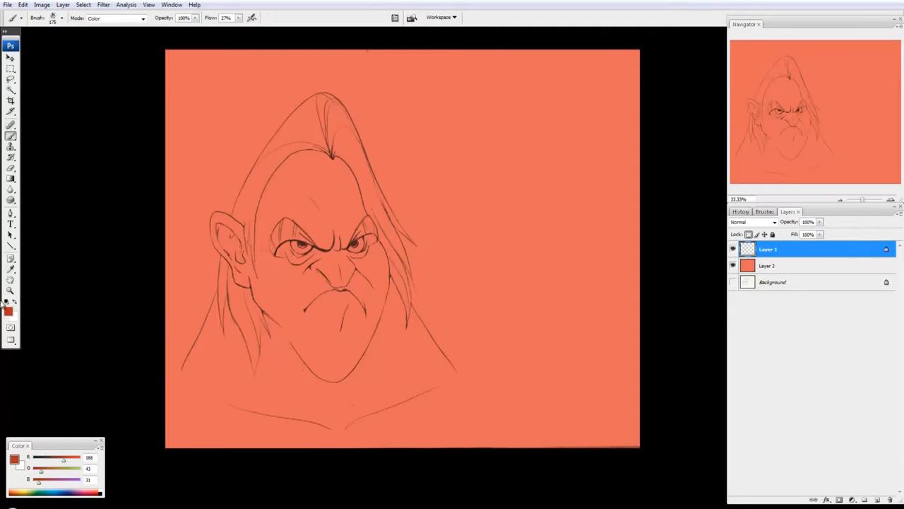
{"action": "left_click", "coordinate": [8, 309]}
{"action": "left_click", "coordinate": [567, 364]}
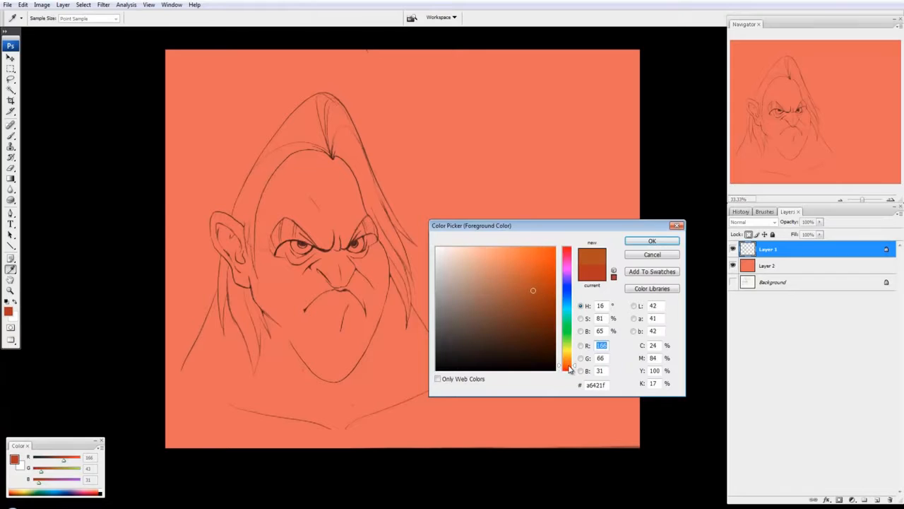
{"action": "left_click_drag", "start_coordinate": [535, 312], "coordinate": [539, 318]}
{"action": "left_click", "coordinate": [660, 241]}
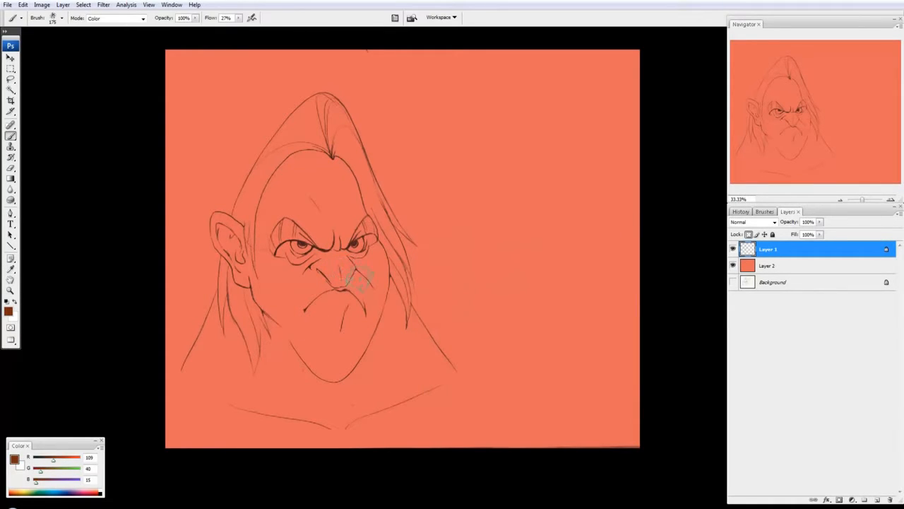
Set the brush mode to Normal and recolour the face, ear and neck lines on Layer 1 in brown
{"action": "left_click", "coordinate": [121, 18]}
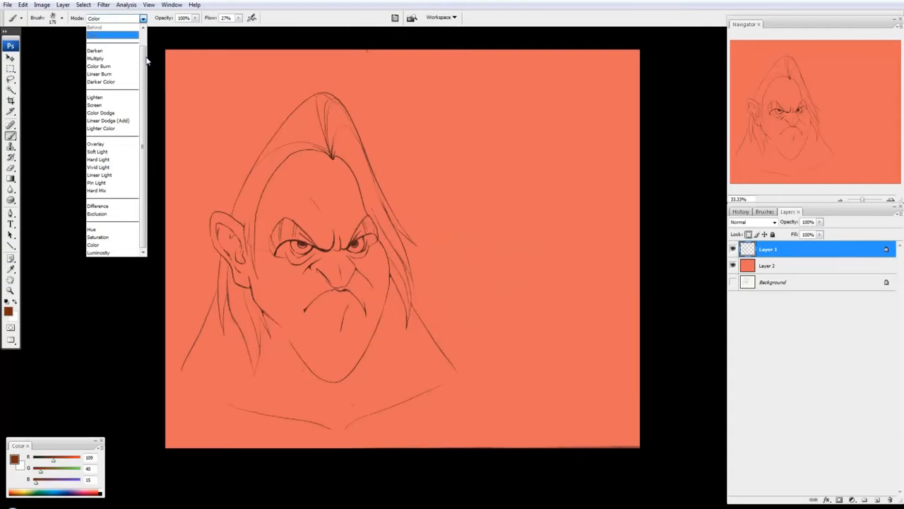
{"action": "left_click", "coordinate": [111, 29]}
{"action": "left_click", "coordinate": [320, 207]}
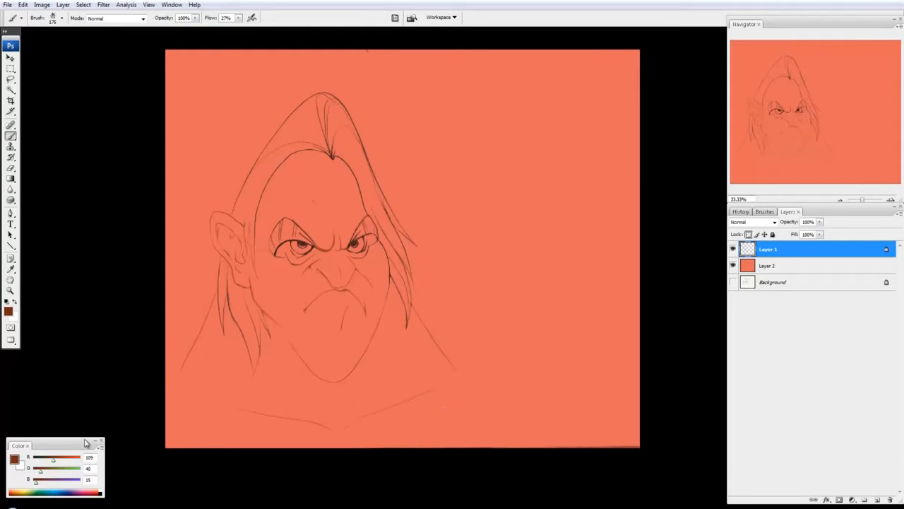
Recolour the hair and eye lines dark blue with R 6, G 10, B 77, and touch up skin lines with brown sampled from the nose bridge
{"action": "left_click", "coordinate": [8, 311]}
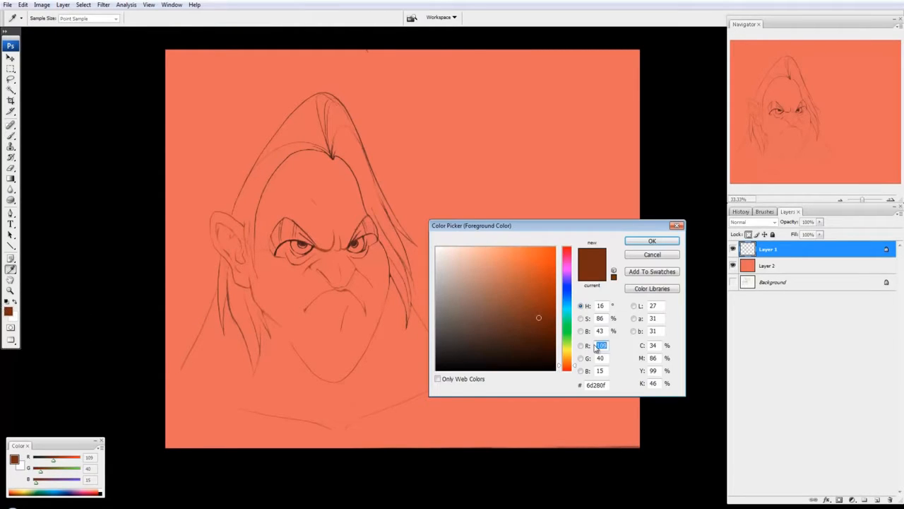
{"action": "left_click_drag", "start_coordinate": [569, 364], "coordinate": [569, 350]}
{"action": "left_click", "coordinate": [548, 320]}
{"action": "left_click_drag", "start_coordinate": [549, 319], "coordinate": [516, 279]}
{"action": "left_click_drag", "start_coordinate": [578, 346], "coordinate": [576, 318]}
{"action": "mouse_move", "coordinate": [521, 284]}
{"action": "left_mouse_down"}
{"action": "mouse_move", "coordinate": [530, 308]}
{"action": "mouse_move", "coordinate": [569, 289]}
{"action": "mouse_move", "coordinate": [544, 333]}
{"action": "left_mouse_up"}
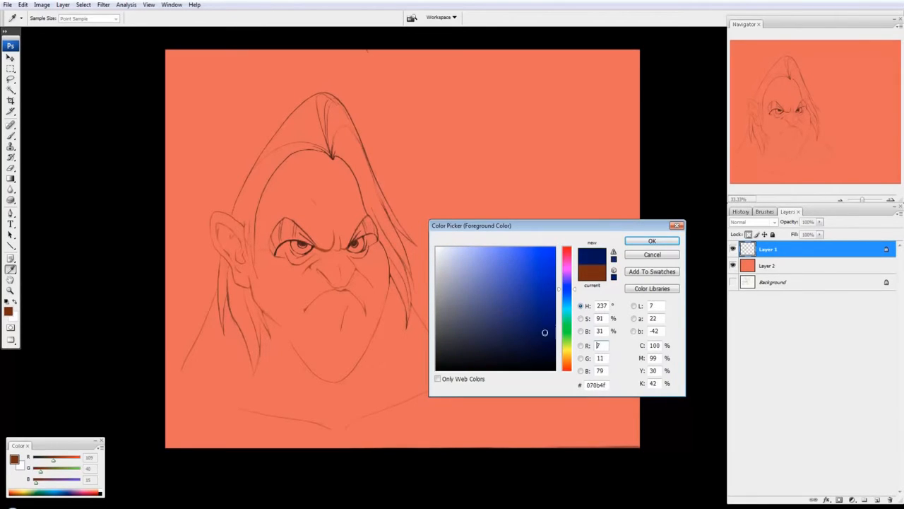
{"action": "left_click", "coordinate": [671, 241]}
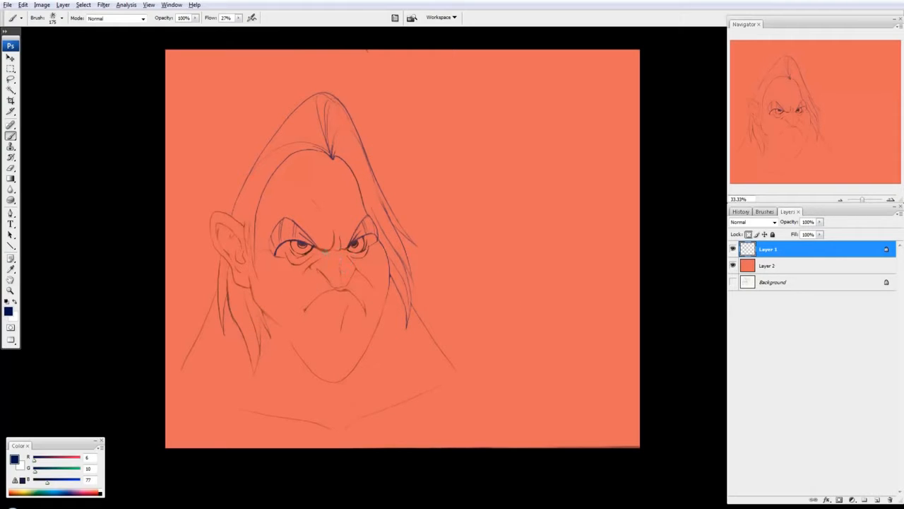
{"action": "left_click", "coordinate": [332, 256], "text": "alt"}
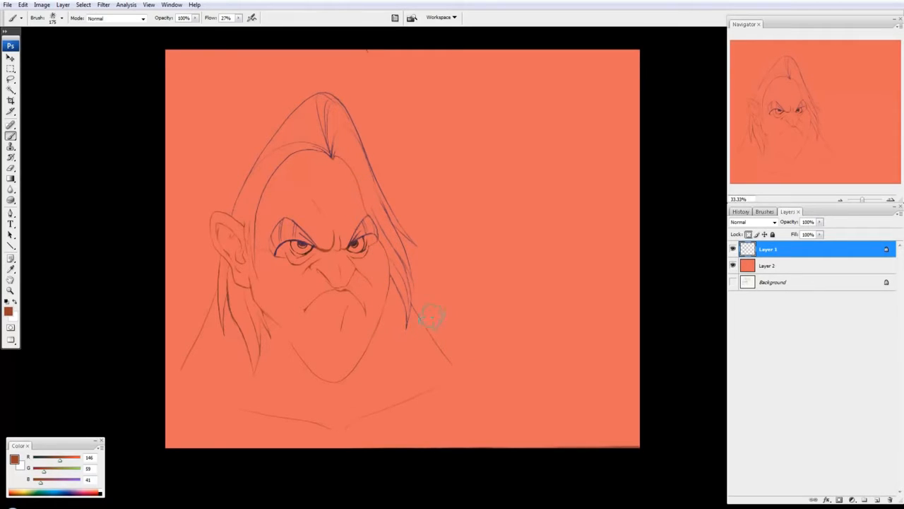
Add a new layer between the line art and the salmon fill, and set the foreground to blue with R 41, G 153, B 201
{"action": "left_click", "coordinate": [770, 268]}
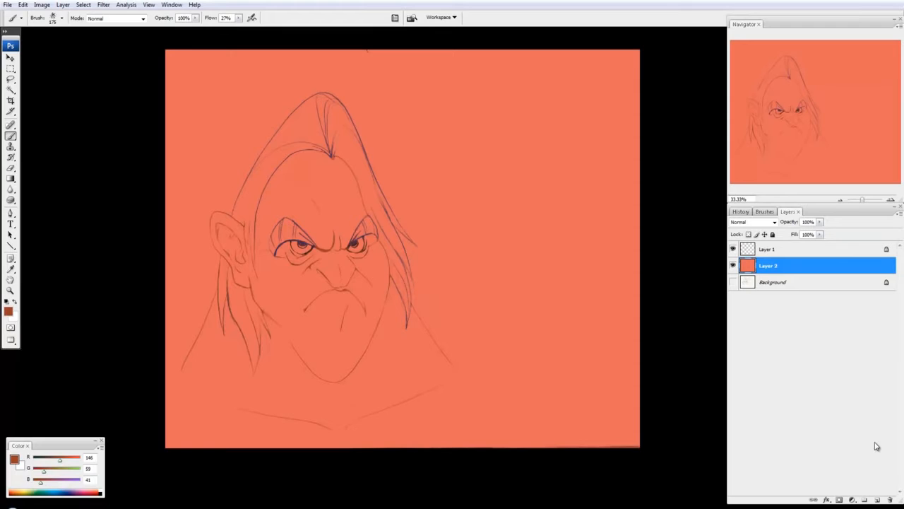
{"action": "left_click", "coordinate": [876, 499]}
{"action": "left_click", "coordinate": [733, 265]}
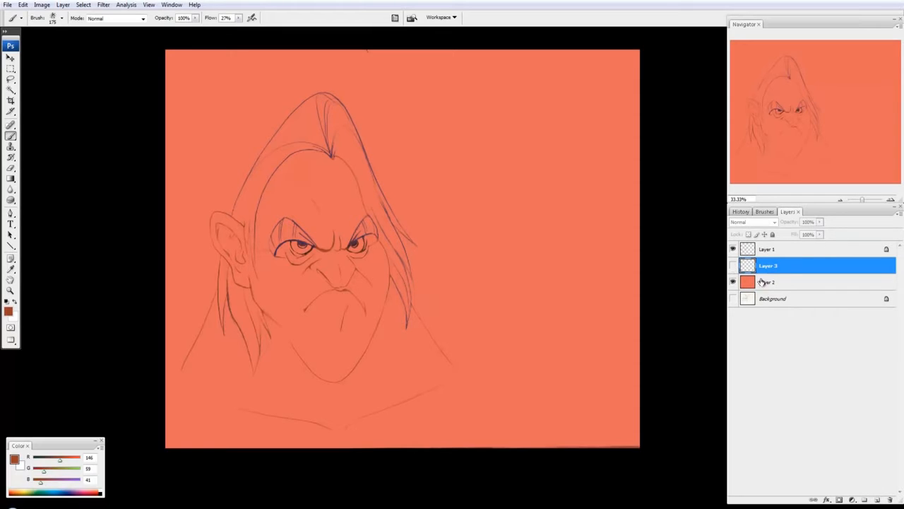
{"action": "left_click", "coordinate": [733, 265]}
{"action": "left_click", "coordinate": [732, 248]}
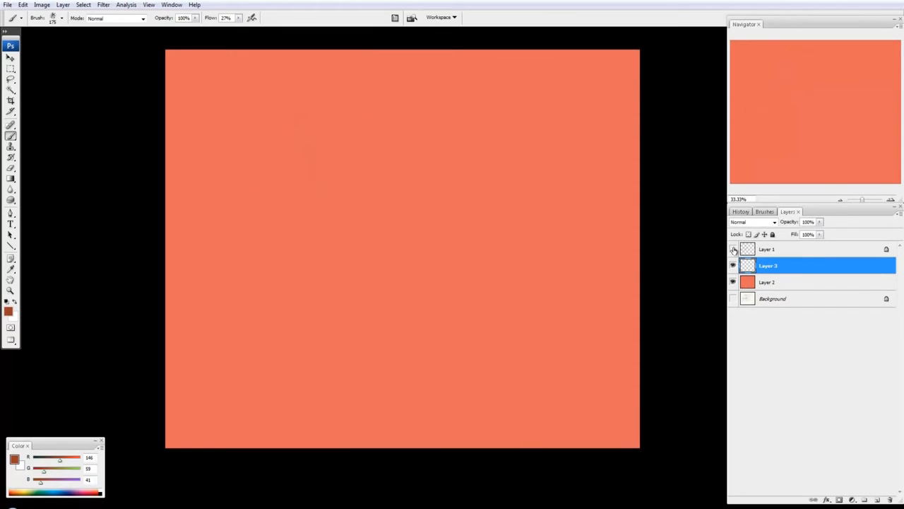
{"action": "left_click", "coordinate": [733, 248]}
{"action": "mouse_move", "coordinate": [60, 460]}
{"action": "left_mouse_down"}
{"action": "mouse_move", "coordinate": [73, 460]}
{"action": "mouse_move", "coordinate": [45, 472]}
{"action": "mouse_move", "coordinate": [48, 483]}
{"action": "mouse_move", "coordinate": [40, 460]}
{"action": "mouse_move", "coordinate": [71, 482]}
{"action": "mouse_move", "coordinate": [51, 471]}
{"action": "mouse_move", "coordinate": [61, 471]}
{"action": "left_mouse_up"}
{"action": "left_click", "coordinate": [55, 482]}
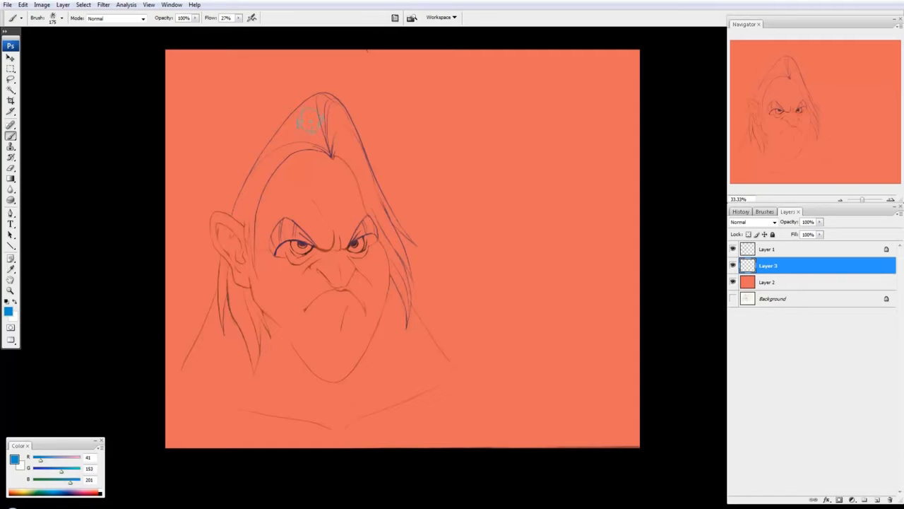
Try blocking in the character's hair with loose blue brush strokes on Layer 3
{"action": "mouse_move", "coordinate": [318, 103]}
{"action": "left_mouse_down"}
{"action": "mouse_move", "coordinate": [331, 150]}
{"action": "mouse_move", "coordinate": [329, 101]}
{"action": "mouse_move", "coordinate": [303, 106]}
{"action": "mouse_move", "coordinate": [336, 156]}
{"action": "mouse_move", "coordinate": [333, 99]}
{"action": "mouse_move", "coordinate": [251, 180]}
{"action": "left_mouse_up"}
{"action": "left_click_drag", "start_coordinate": [290, 157], "coordinate": [244, 211]}
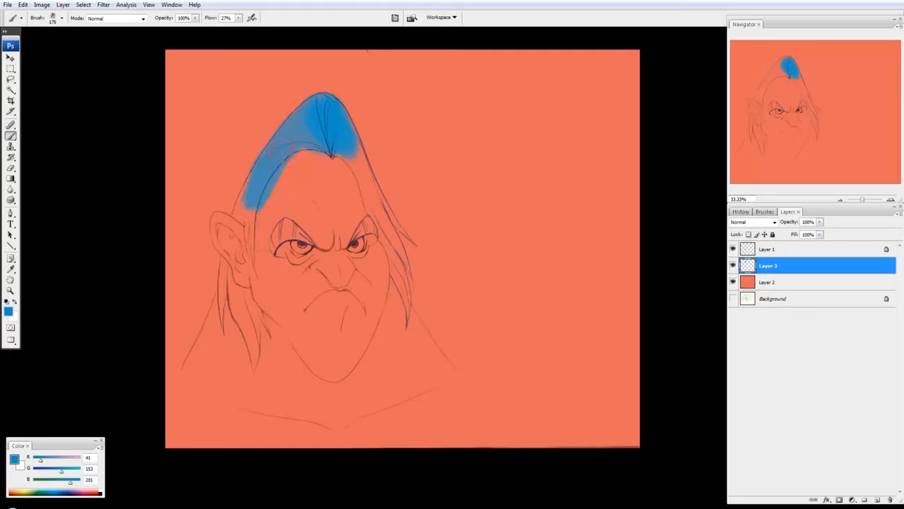
{"action": "left_click_drag", "start_coordinate": [262, 180], "coordinate": [237, 220]}
{"action": "mouse_move", "coordinate": [343, 152]}
{"action": "left_mouse_down"}
{"action": "mouse_move", "coordinate": [389, 233]}
{"action": "mouse_move", "coordinate": [408, 326]}
{"action": "left_mouse_up"}
{"action": "left_click_drag", "start_coordinate": [388, 201], "coordinate": [415, 251]}
{"action": "mouse_move", "coordinate": [400, 219]}
{"action": "left_mouse_down"}
{"action": "mouse_move", "coordinate": [419, 255]}
{"action": "mouse_move", "coordinate": [442, 253]}
{"action": "left_mouse_up"}
{"action": "left_click_drag", "start_coordinate": [375, 176], "coordinate": [353, 126]}
{"action": "left_click_drag", "start_coordinate": [291, 159], "coordinate": [314, 157]}
{"action": "mouse_move", "coordinate": [318, 90]}
{"action": "left_mouse_down"}
{"action": "mouse_move", "coordinate": [338, 96]}
{"action": "mouse_move", "coordinate": [361, 135]}
{"action": "left_mouse_up"}
{"action": "left_click_drag", "start_coordinate": [293, 107], "coordinate": [263, 145]}
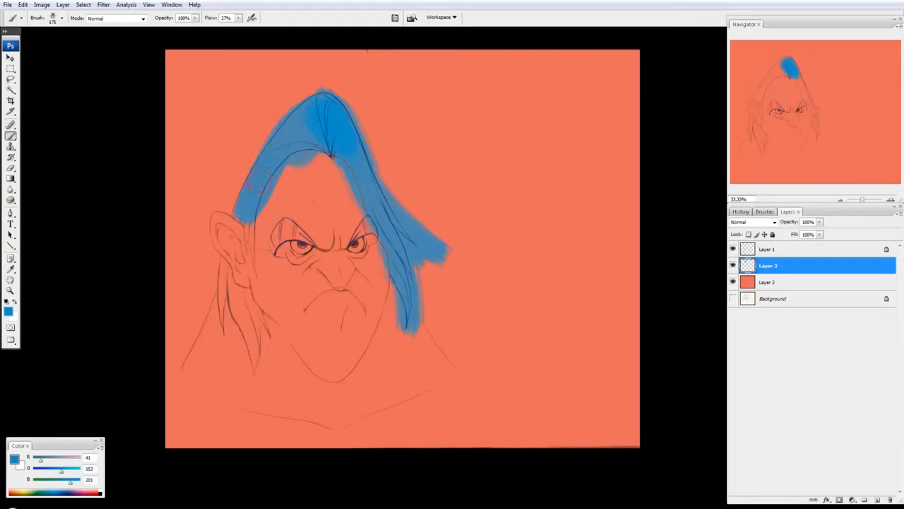
{"action": "left_click_drag", "start_coordinate": [240, 212], "coordinate": [256, 270]}
{"action": "mouse_move", "coordinate": [256, 171]}
{"action": "left_mouse_down"}
{"action": "mouse_move", "coordinate": [239, 220]}
{"action": "mouse_move", "coordinate": [234, 268]}
{"action": "mouse_move", "coordinate": [247, 347]}
{"action": "mouse_move", "coordinate": [272, 385]}
{"action": "left_mouse_up"}
Undo all the blue hair strokes on Layer 3
{"action": "key", "text": "ctrl+z"}
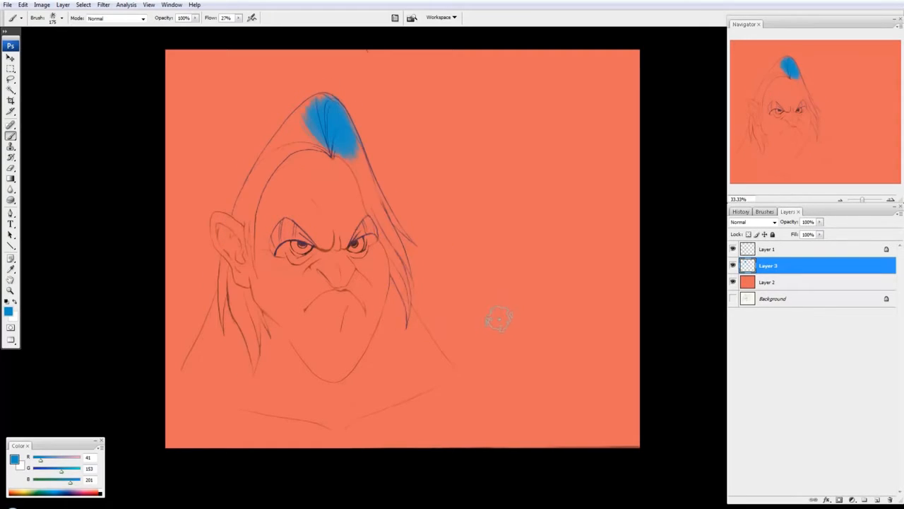
{"action": "key", "text": "ctrl+alt+z"}
{"action": "key", "text": "ctrl+alt+z"}
{"action": "key", "text": "ctrl+alt+z"}
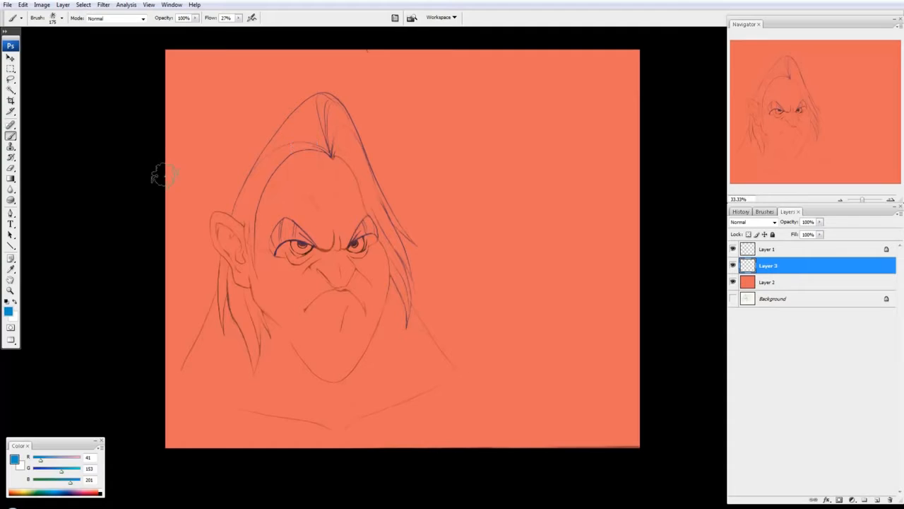
Try to select the forehead area on Layer 1 with the Magic Wand at tolerance 50, and clear the selection
{"action": "left_click", "coordinate": [10, 91]}
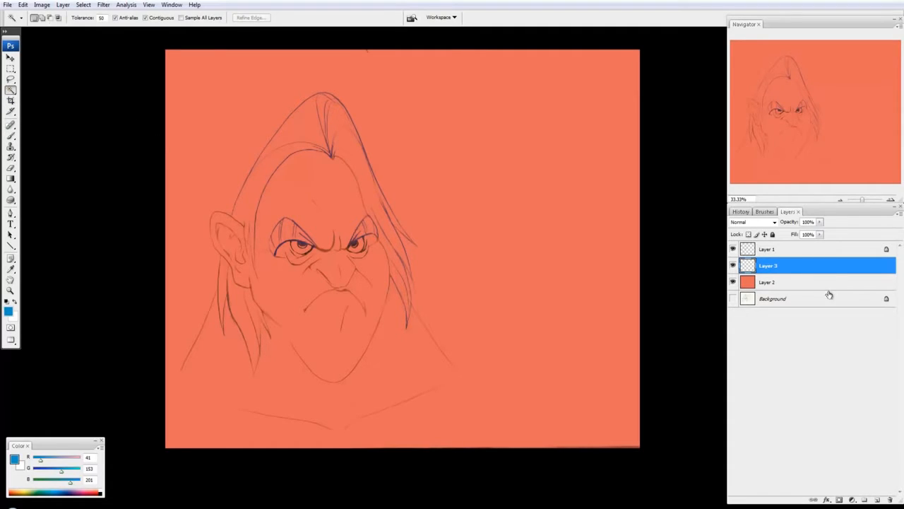
{"action": "left_click", "coordinate": [795, 251]}
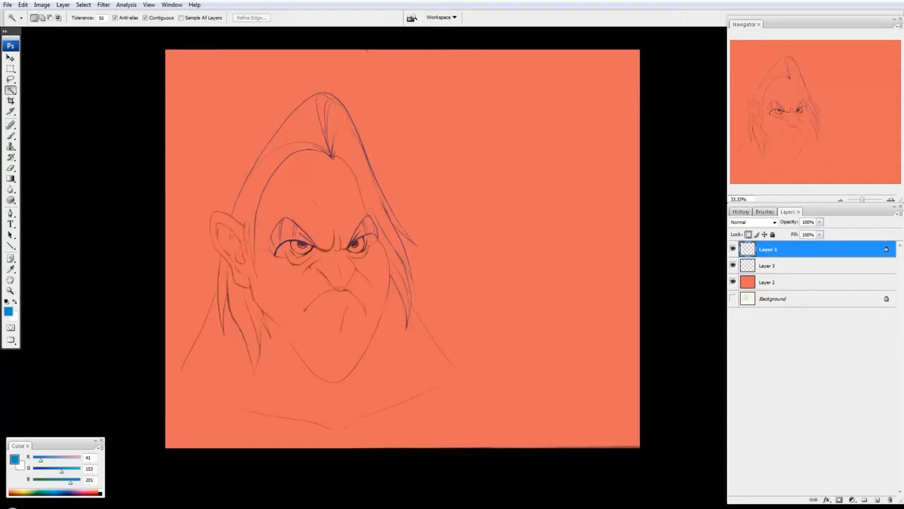
{"action": "left_click", "coordinate": [324, 177]}
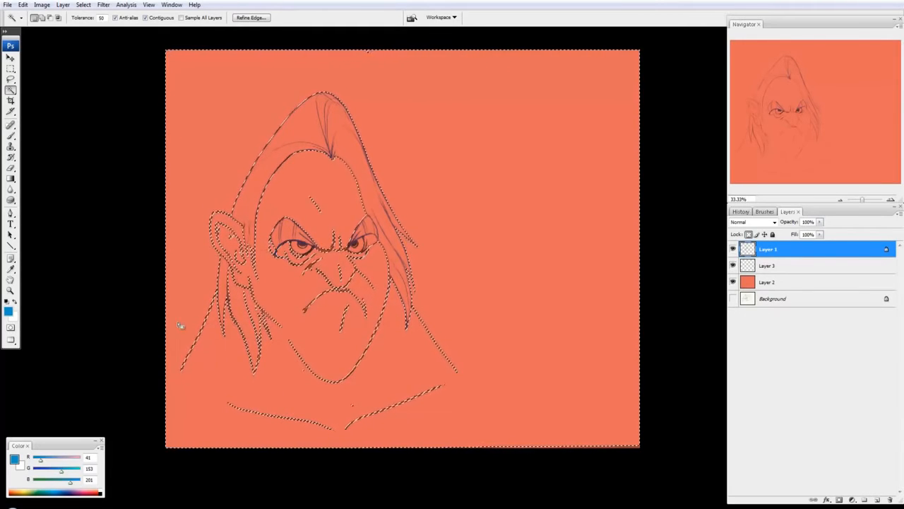
{"action": "key", "text": "m"}
{"action": "key", "text": "ctrl+d"}
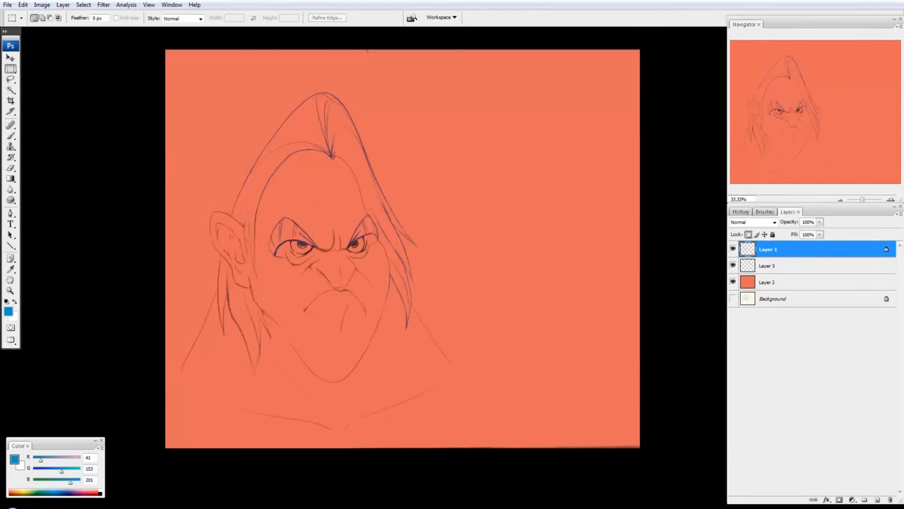
Select the white of the character's eye nearer the ear on Layer 1 with the Magic Wand
{"action": "left_click", "coordinate": [12, 291]}
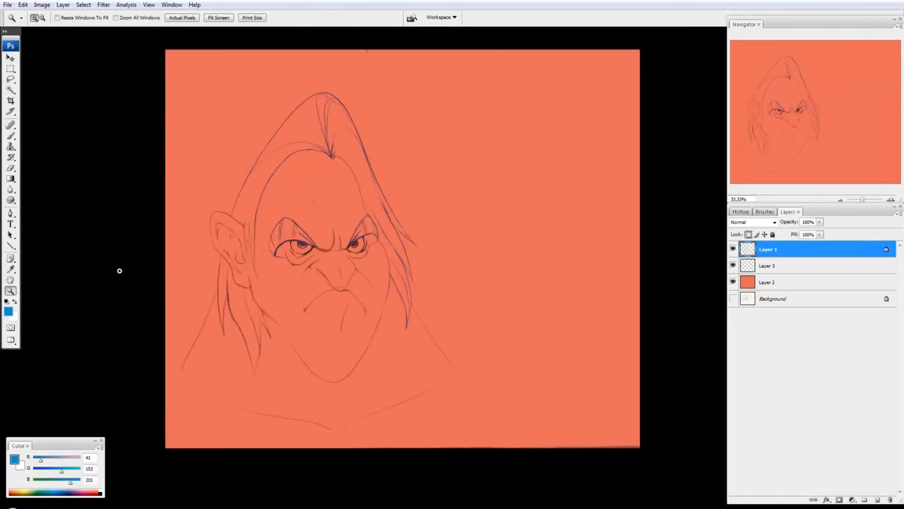
{"action": "left_click", "coordinate": [380, 244]}
{"action": "left_click", "coordinate": [375, 263]}
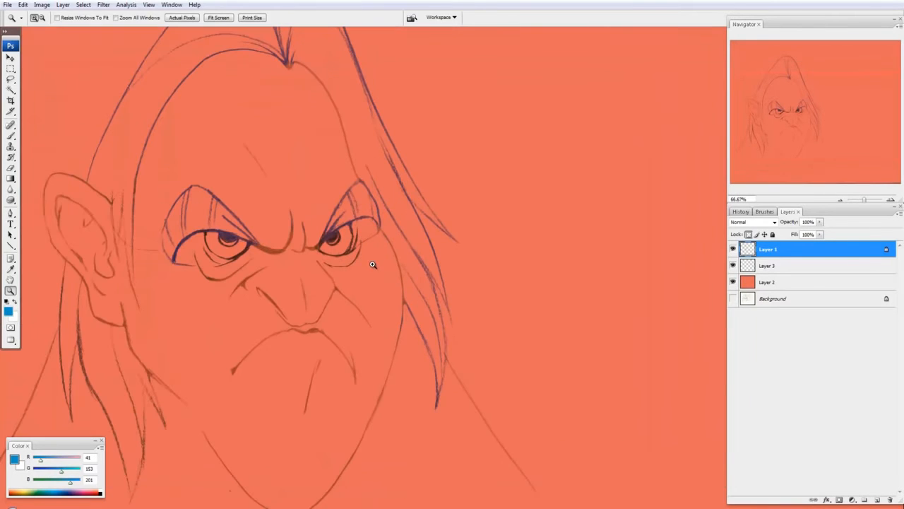
{"action": "left_click", "coordinate": [11, 91]}
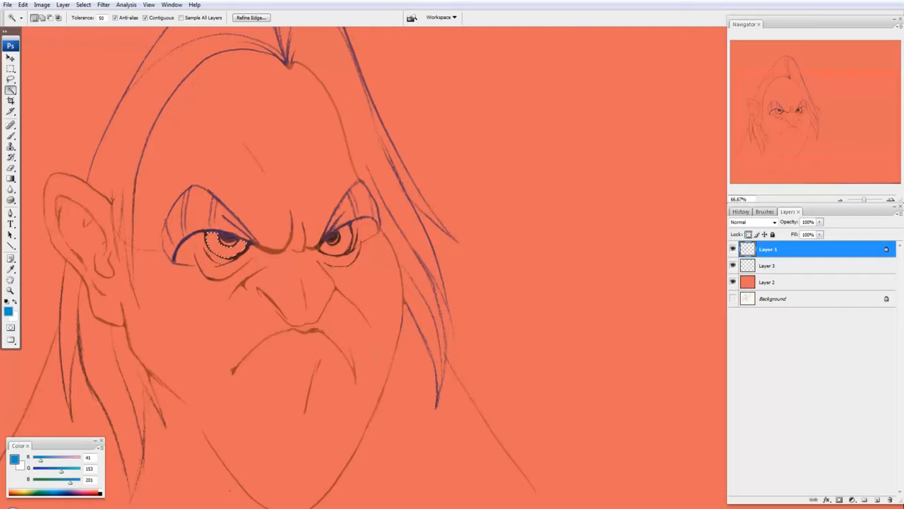
Reduce the brush size to 4 px and set the foreground to pale blue with R 206, G 240, B 255
{"action": "key", "text": "b"}
{"action": "key", "text": "bracketleft"}
{"action": "key", "text": "bracketleft"}
{"action": "key", "text": "bracketleft"}
{"action": "key", "text": "bracketleft"}
{"action": "key", "text": "bracketleft"}
{"action": "key", "text": "bracketleft"}
{"action": "key", "text": "bracketleft"}
{"action": "key", "text": "bracketleft"}
{"action": "key", "text": "bracketleft"}
{"action": "key", "text": "bracketleft"}
{"action": "key", "text": "bracketleft"}
{"action": "key", "text": "bracketleft"}
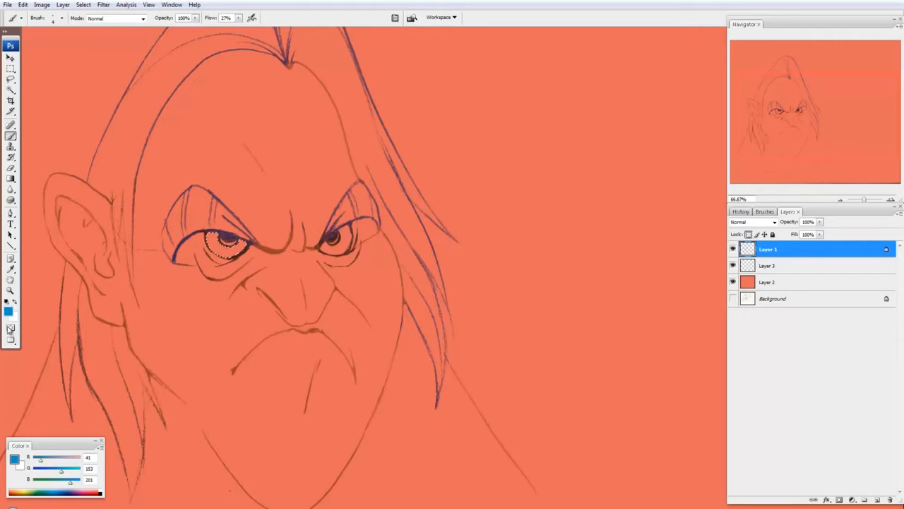
{"action": "left_click", "coordinate": [9, 310]}
{"action": "left_click_drag", "start_coordinate": [532, 271], "coordinate": [468, 250]}
{"action": "left_click", "coordinate": [652, 241]}
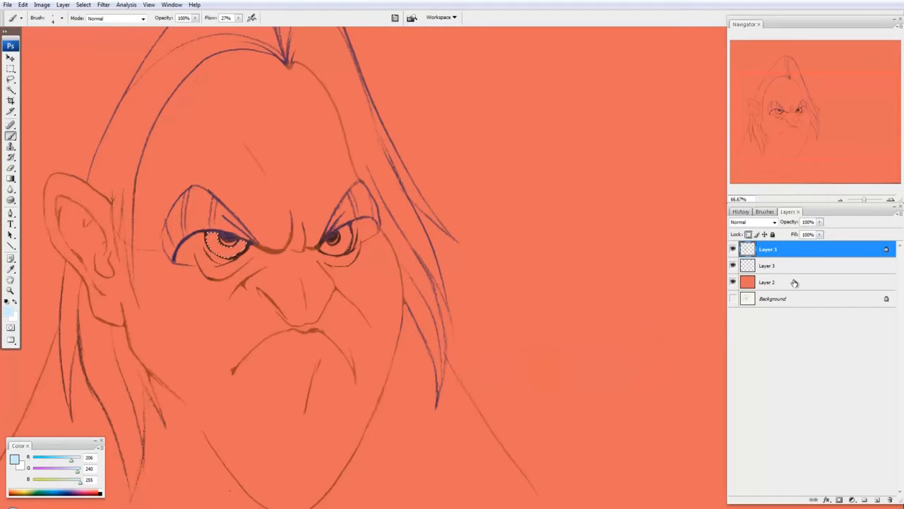
Fill the selected eye white with the pale blue foreground on Layer 3 and deselect it
{"action": "left_click", "coordinate": [777, 267]}
{"action": "left_click", "coordinate": [732, 249]}
{"action": "left_click", "coordinate": [733, 249]}
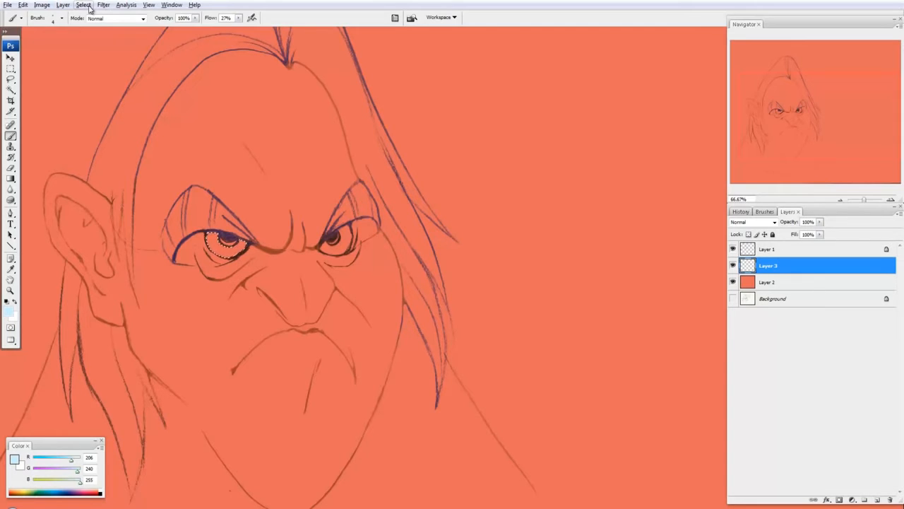
{"action": "key", "text": "alt+BackSpace"}
{"action": "key", "text": "ctrl+d"}
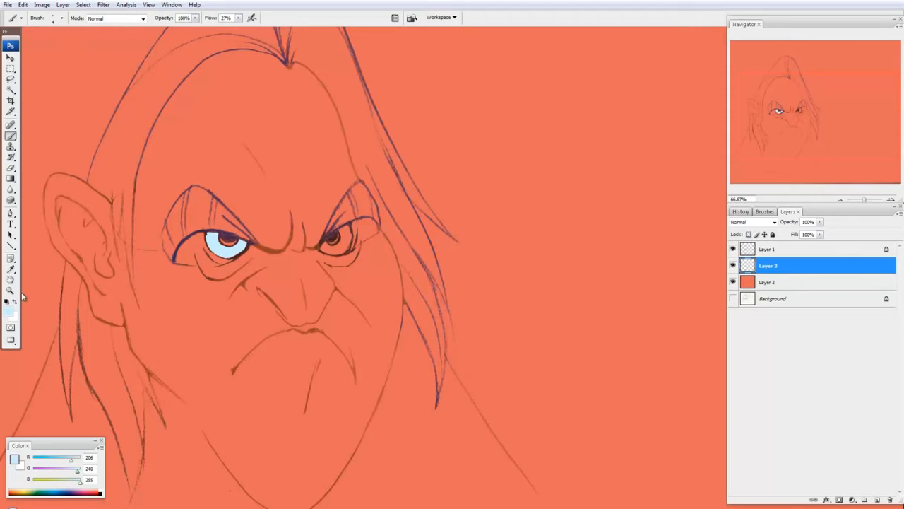
Inspect the edges of the pale blue eye fill up close, and undo the fill to restore the eye selection
{"action": "left_click", "coordinate": [12, 291]}
{"action": "left_click_drag", "start_coordinate": [161, 230], "coordinate": [311, 287]}
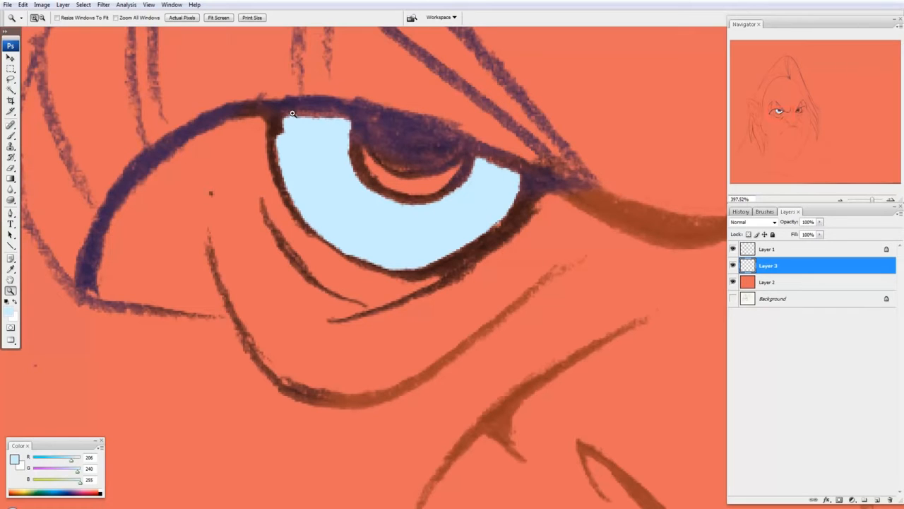
{"action": "key", "text": "ctrl+1"}
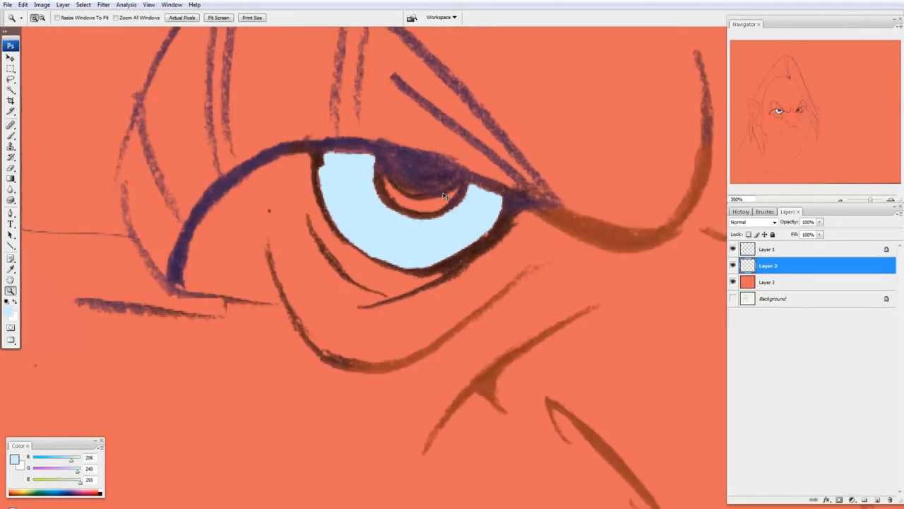
{"action": "left_click_drag", "start_coordinate": [486, 223], "coordinate": [402, 224]}
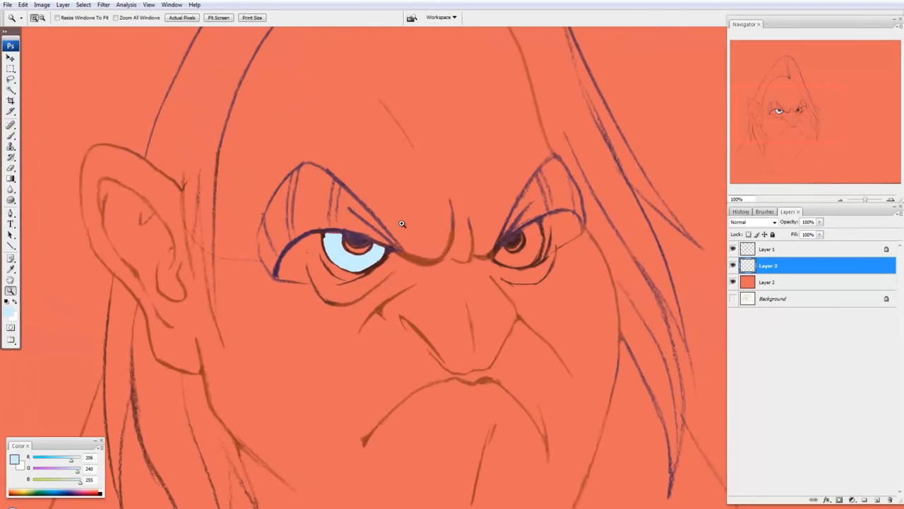
{"action": "key", "text": "ctrl+z"}
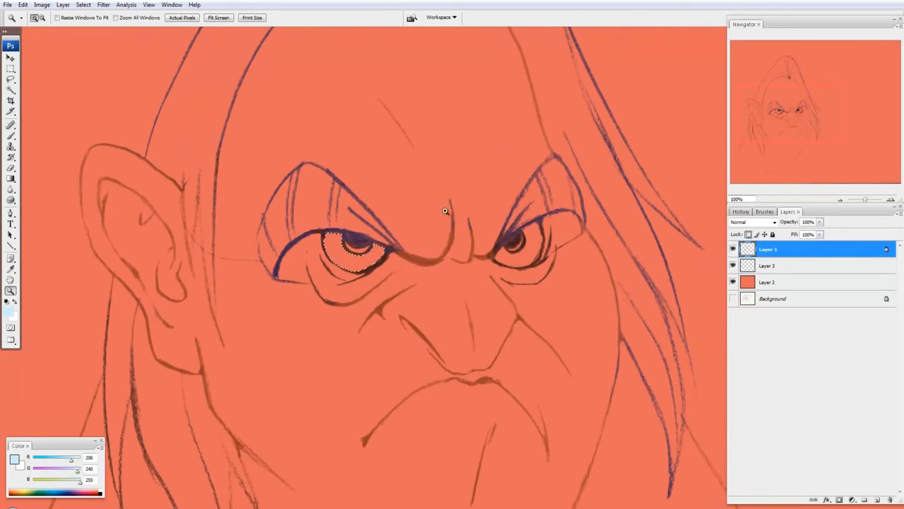
Make Layer 3 active and expand the eye-white selection by 3 pixels
{"action": "left_click", "coordinate": [791, 267]}
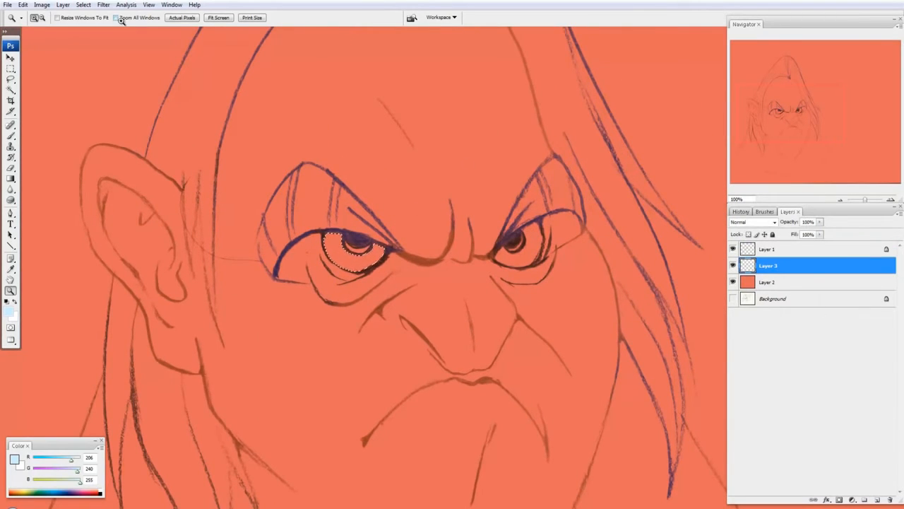
{"action": "left_click", "coordinate": [83, 4]}
{"action": "mouse_move", "coordinate": [82, 114]}
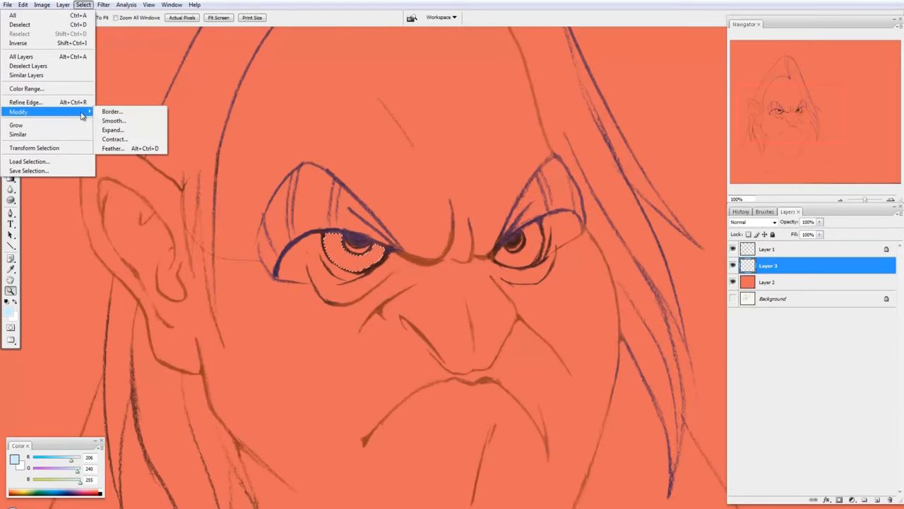
{"action": "left_click", "coordinate": [113, 130]}
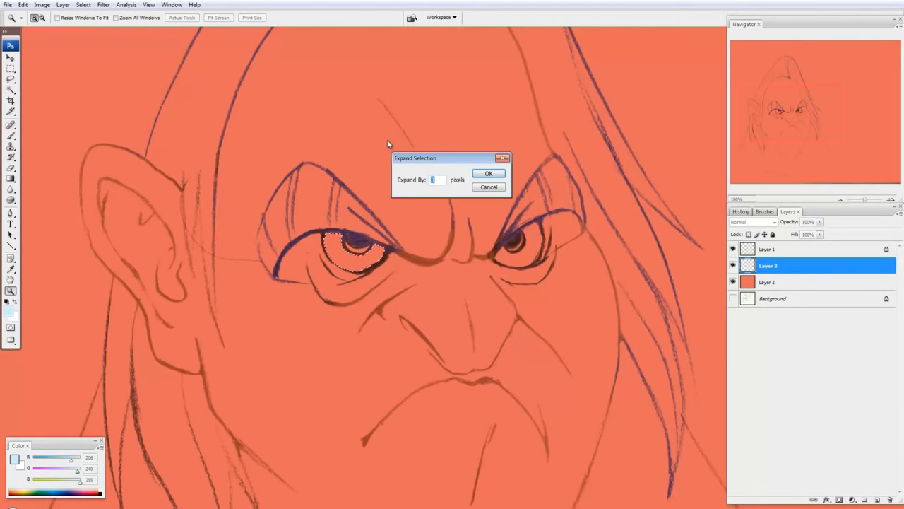
{"action": "left_click", "coordinate": [488, 174]}
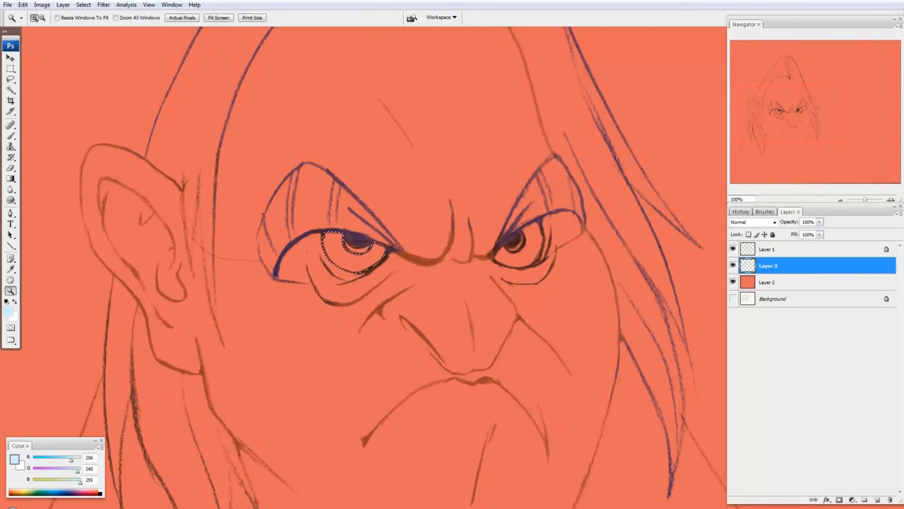
Fill the expanded eye-white selection with pale blue on Layer 3, under the line art, and deselect it
{"action": "left_click_drag", "start_coordinate": [323, 220], "coordinate": [407, 286]}
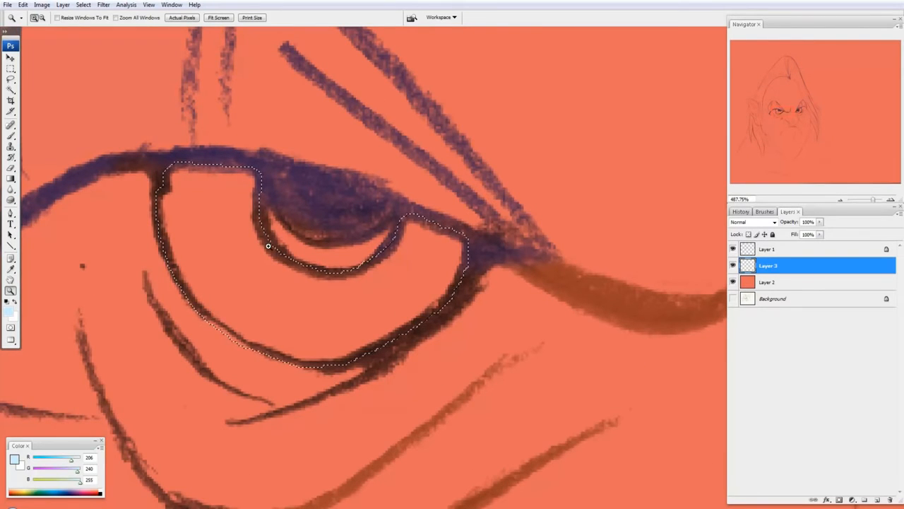
{"action": "left_click", "coordinate": [734, 265]}
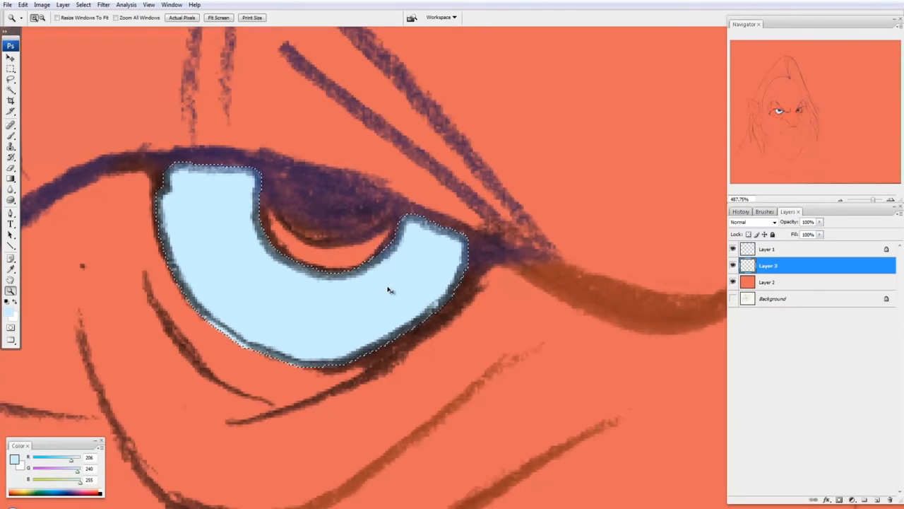
{"action": "key", "text": "ctrl+d"}
{"action": "key", "text": "ctrl+minus"}
{"action": "key", "text": "ctrl+minus"}
{"action": "key", "text": "ctrl+minus"}
{"action": "key", "text": "ctrl+minus"}
{"action": "key", "text": "ctrl+minus"}
{"action": "key", "text": "ctrl+minus"}
{"action": "key", "text": "ctrl+minus"}
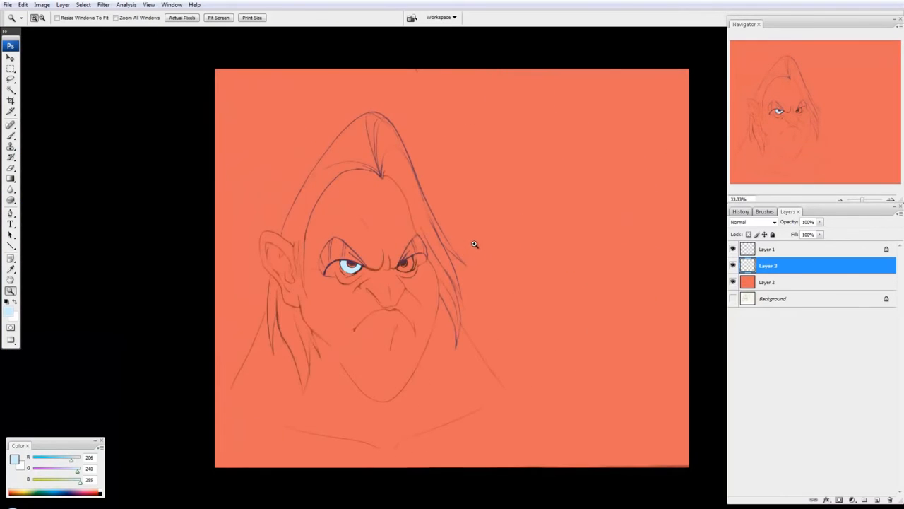
{"action": "left_click_drag", "start_coordinate": [456, 255], "coordinate": [397, 267]}
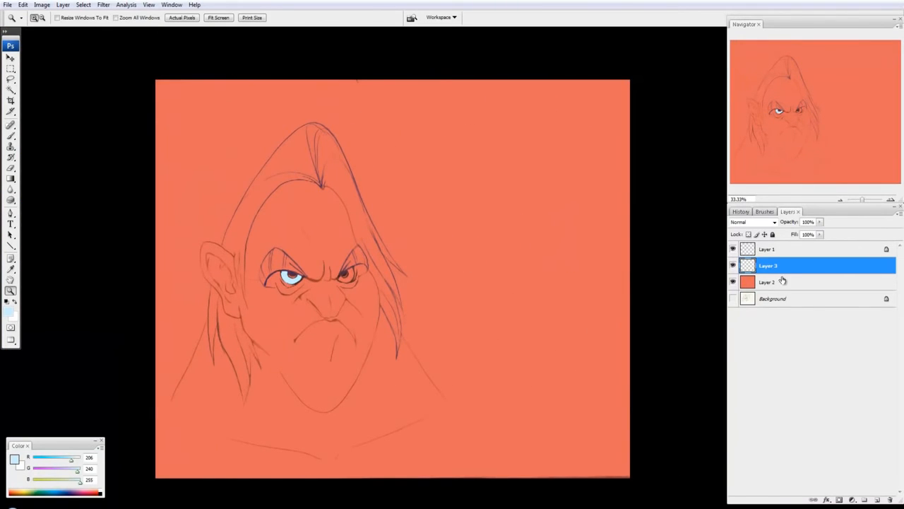
Set up a 90 px brush with a light orange foreground of R 251, G 170, B 92
{"action": "key", "text": "b"}
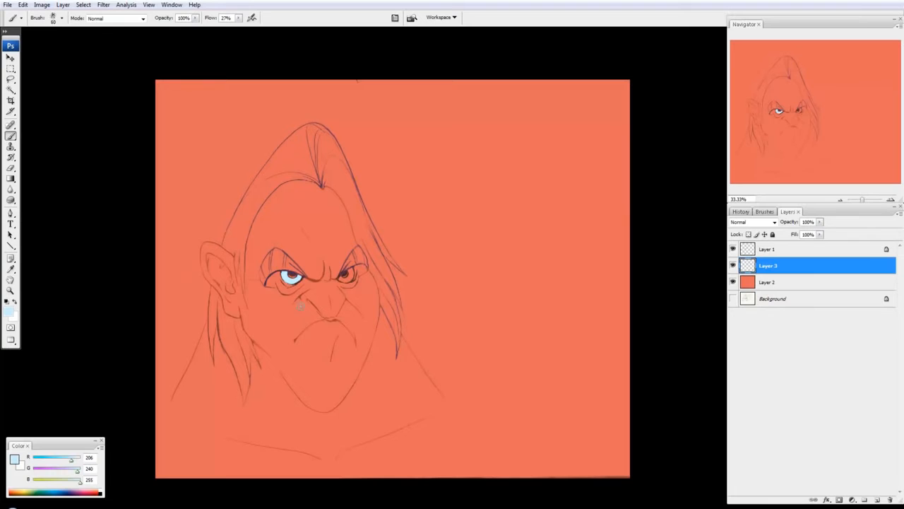
{"action": "left_click_drag", "start_coordinate": [71, 458], "coordinate": [59, 458]}
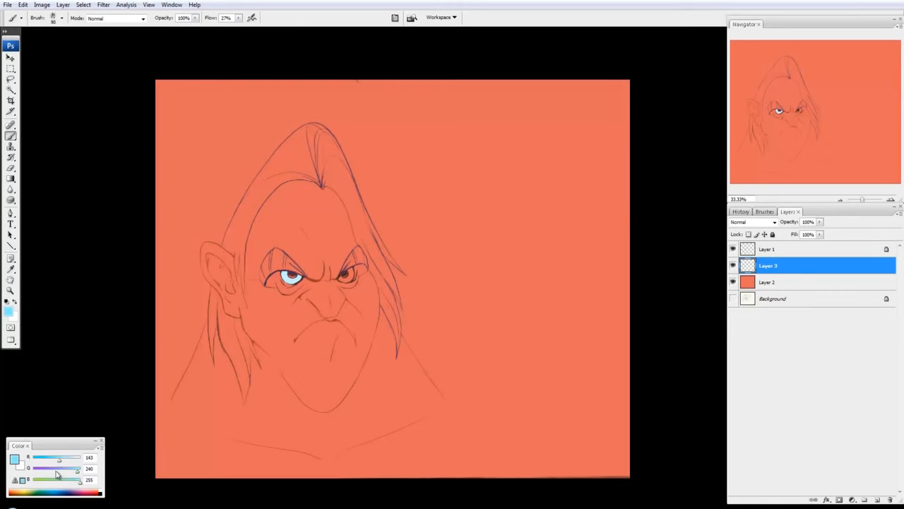
{"action": "left_click", "coordinate": [7, 312]}
{"action": "left_click", "coordinate": [568, 360]}
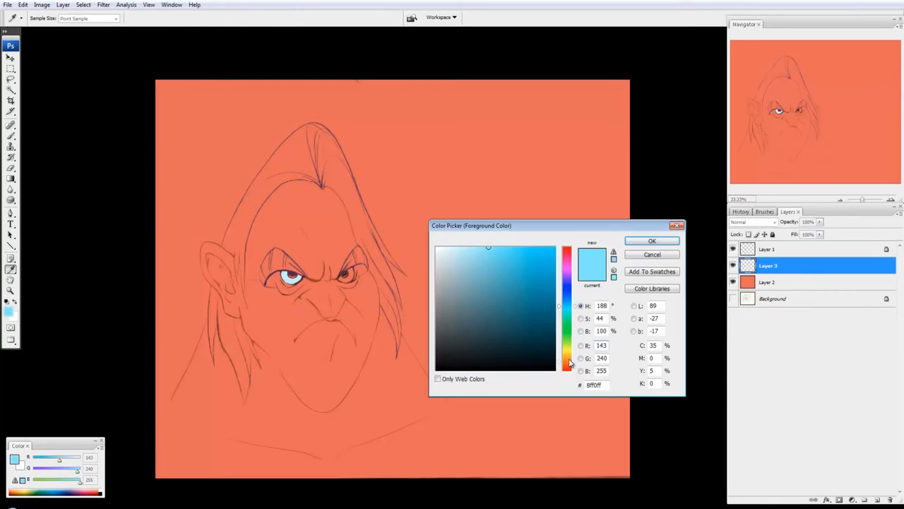
{"action": "left_click_drag", "start_coordinate": [528, 305], "coordinate": [512, 249]}
{"action": "left_click_drag", "start_coordinate": [567, 360], "coordinate": [567, 364]}
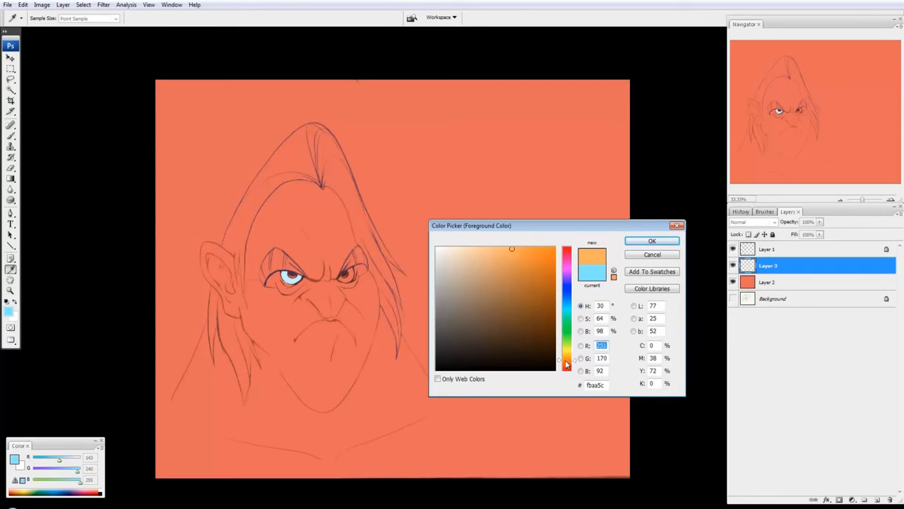
{"action": "left_click", "coordinate": [647, 242]}
Paint the character's face and jaw light orange on Layer 3, carrying the strokes down onto the neck
{"action": "mouse_move", "coordinate": [282, 225]}
{"action": "left_mouse_down"}
{"action": "mouse_move", "coordinate": [313, 270]}
{"action": "mouse_move", "coordinate": [315, 243]}
{"action": "mouse_move", "coordinate": [314, 283]}
{"action": "mouse_move", "coordinate": [305, 294]}
{"action": "mouse_move", "coordinate": [276, 286]}
{"action": "mouse_move", "coordinate": [279, 278]}
{"action": "mouse_move", "coordinate": [297, 303]}
{"action": "mouse_move", "coordinate": [311, 296]}
{"action": "mouse_move", "coordinate": [305, 301]}
{"action": "mouse_move", "coordinate": [323, 314]}
{"action": "mouse_move", "coordinate": [323, 298]}
{"action": "mouse_move", "coordinate": [325, 344]}
{"action": "mouse_move", "coordinate": [300, 298]}
{"action": "mouse_move", "coordinate": [303, 345]}
{"action": "mouse_move", "coordinate": [300, 326]}
{"action": "mouse_move", "coordinate": [273, 302]}
{"action": "mouse_move", "coordinate": [291, 353]}
{"action": "mouse_move", "coordinate": [292, 324]}
{"action": "mouse_move", "coordinate": [317, 323]}
{"action": "mouse_move", "coordinate": [331, 367]}
{"action": "mouse_move", "coordinate": [342, 320]}
{"action": "mouse_move", "coordinate": [332, 291]}
{"action": "mouse_move", "coordinate": [339, 293]}
{"action": "mouse_move", "coordinate": [339, 345]}
{"action": "mouse_move", "coordinate": [338, 327]}
{"action": "mouse_move", "coordinate": [310, 389]}
{"action": "mouse_move", "coordinate": [297, 351]}
{"action": "mouse_move", "coordinate": [284, 366]}
{"action": "mouse_move", "coordinate": [338, 386]}
{"action": "mouse_move", "coordinate": [357, 352]}
{"action": "mouse_move", "coordinate": [331, 404]}
{"action": "mouse_move", "coordinate": [326, 386]}
{"action": "mouse_move", "coordinate": [289, 380]}
{"action": "mouse_move", "coordinate": [249, 322]}
{"action": "mouse_move", "coordinate": [252, 335]}
{"action": "mouse_move", "coordinate": [250, 325]}
{"action": "mouse_move", "coordinate": [267, 322]}
{"action": "mouse_move", "coordinate": [250, 293]}
{"action": "mouse_move", "coordinate": [255, 307]}
{"action": "mouse_move", "coordinate": [260, 227]}
{"action": "mouse_move", "coordinate": [277, 225]}
{"action": "mouse_move", "coordinate": [252, 270]}
{"action": "mouse_move", "coordinate": [276, 238]}
{"action": "mouse_move", "coordinate": [284, 242]}
{"action": "mouse_move", "coordinate": [281, 227]}
{"action": "mouse_move", "coordinate": [265, 229]}
{"action": "mouse_move", "coordinate": [265, 207]}
{"action": "mouse_move", "coordinate": [298, 188]}
{"action": "mouse_move", "coordinate": [294, 198]}
{"action": "mouse_move", "coordinate": [314, 233]}
{"action": "mouse_move", "coordinate": [293, 202]}
{"action": "mouse_move", "coordinate": [313, 185]}
{"action": "mouse_move", "coordinate": [334, 279]}
{"action": "mouse_move", "coordinate": [350, 244]}
{"action": "mouse_move", "coordinate": [332, 201]}
{"action": "mouse_move", "coordinate": [340, 222]}
{"action": "left_mouse_up"}
{"action": "mouse_move", "coordinate": [353, 291]}
{"action": "left_mouse_down"}
{"action": "mouse_move", "coordinate": [362, 270]}
{"action": "mouse_move", "coordinate": [363, 308]}
{"action": "mouse_move", "coordinate": [374, 313]}
{"action": "mouse_move", "coordinate": [355, 319]}
{"action": "mouse_move", "coordinate": [356, 295]}
{"action": "mouse_move", "coordinate": [366, 338]}
{"action": "mouse_move", "coordinate": [333, 391]}
{"action": "left_mouse_up"}
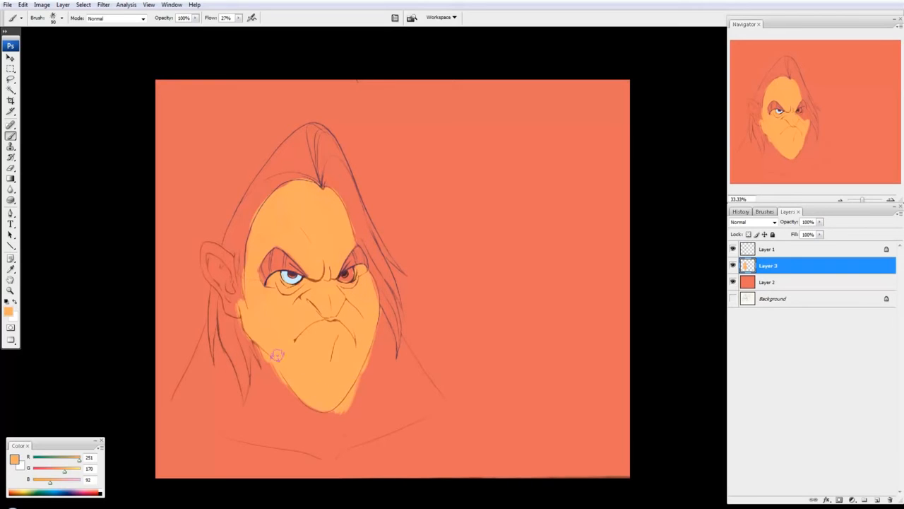
{"action": "mouse_move", "coordinate": [255, 333]}
{"action": "left_mouse_down"}
{"action": "mouse_move", "coordinate": [303, 409]}
{"action": "mouse_move", "coordinate": [373, 438]}
{"action": "left_mouse_up"}
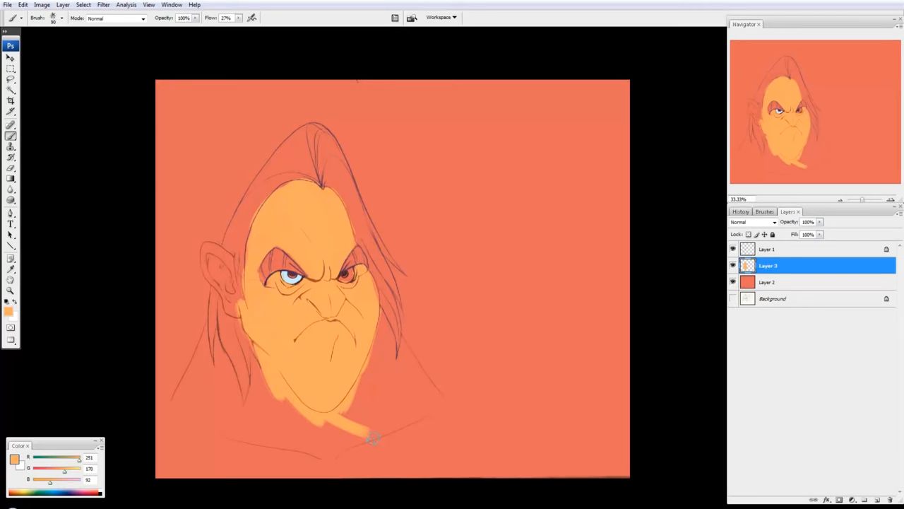
Delete Layer 1, Layer 2 and Layer 3 from the document
{"action": "left_click", "coordinate": [787, 249], "text": "ctrl"}
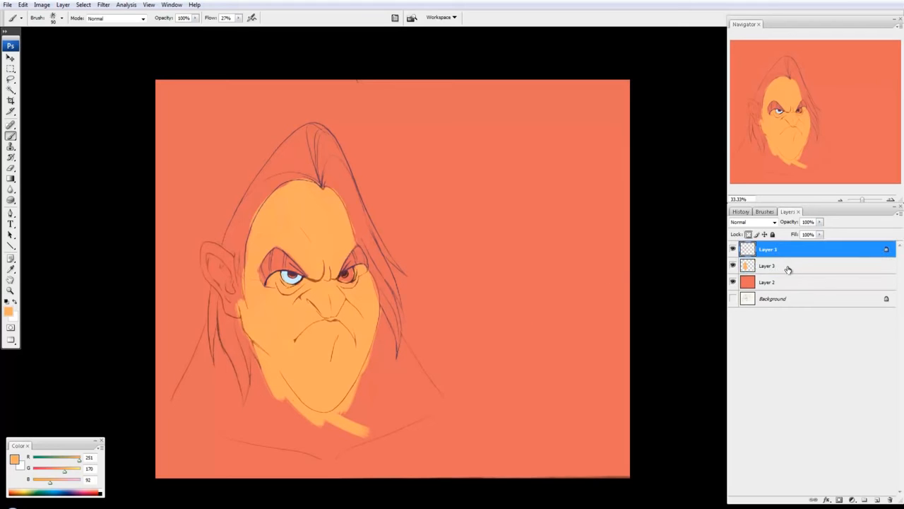
{"action": "left_click", "coordinate": [808, 285], "text": "ctrl"}
{"action": "mouse_move", "coordinate": [808, 285]}
{"action": "left_mouse_down"}
{"action": "mouse_move", "coordinate": [829, 380]}
{"action": "mouse_move", "coordinate": [888, 498]}
{"action": "left_mouse_up"}
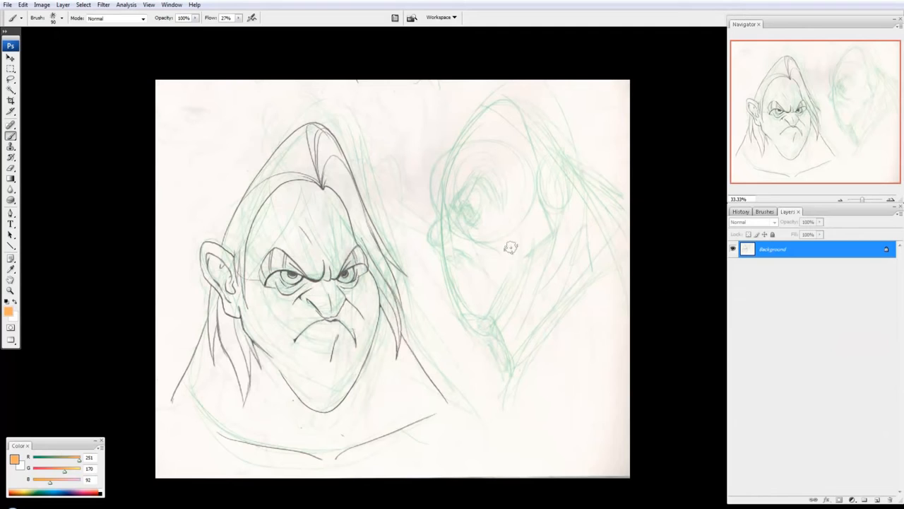
Start a Hue/Saturation adjustment on the Background scan and set the lightness of the Reds to +100
{"action": "left_click_drag", "start_coordinate": [521, 278], "coordinate": [500, 255]}
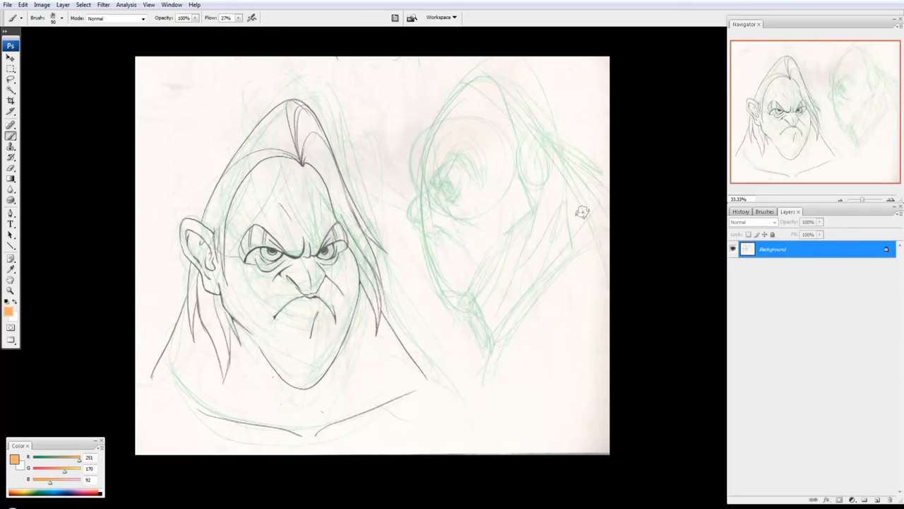
{"action": "key", "text": "ctrl+u"}
{"action": "left_click", "coordinate": [558, 141]}
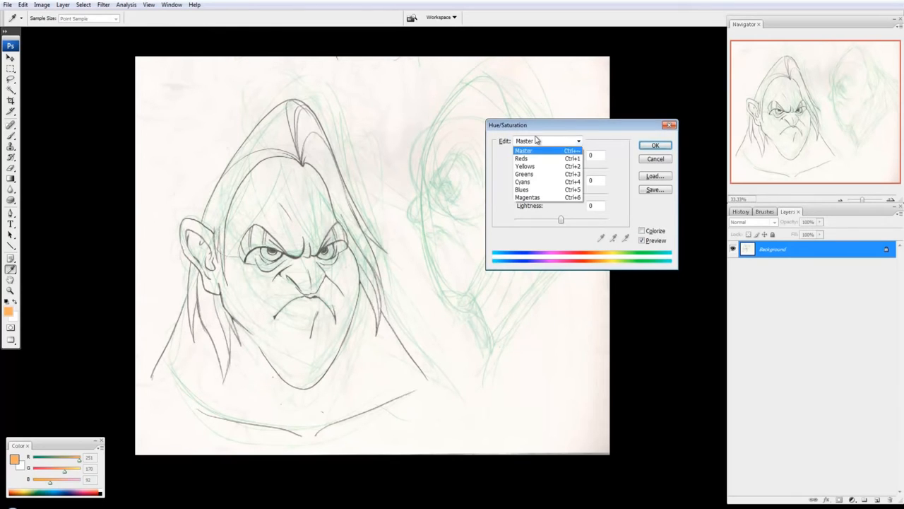
{"action": "left_click", "coordinate": [530, 157]}
{"action": "left_click_drag", "start_coordinate": [560, 219], "coordinate": [608, 220]}
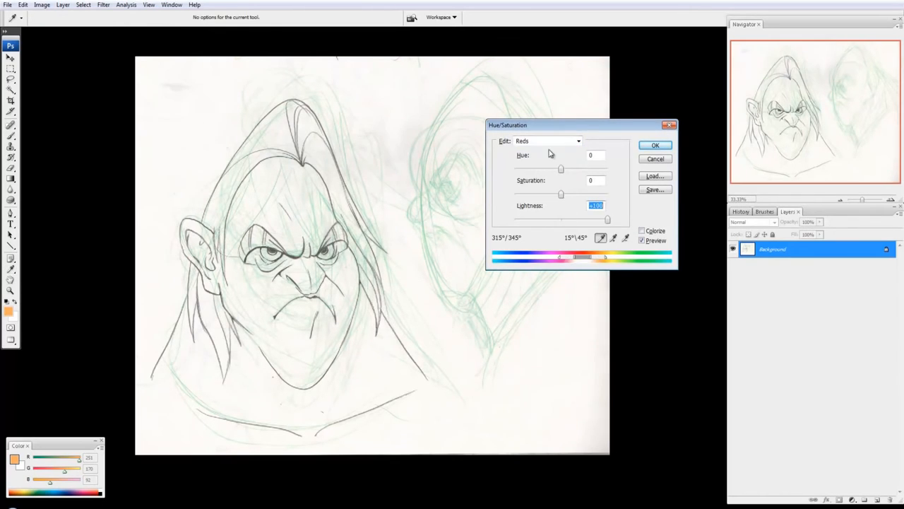
Set the lightness of the Yellows to +100, and the Greens to saturation -100 and lightness +100
{"action": "left_click", "coordinate": [546, 141]}
{"action": "left_click", "coordinate": [545, 167]}
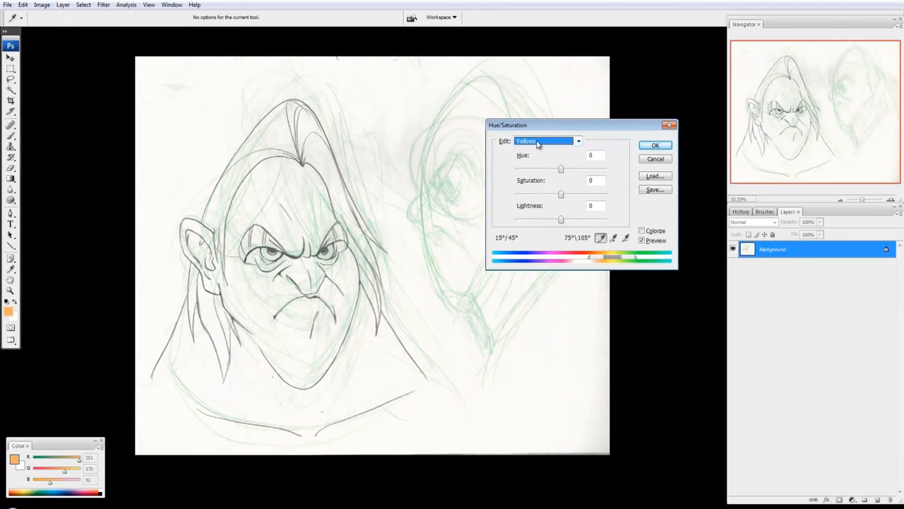
{"action": "left_click_drag", "start_coordinate": [567, 222], "coordinate": [608, 220]}
{"action": "left_click", "coordinate": [551, 141]}
{"action": "left_click", "coordinate": [544, 175]}
{"action": "left_click_drag", "start_coordinate": [561, 194], "coordinate": [514, 194]}
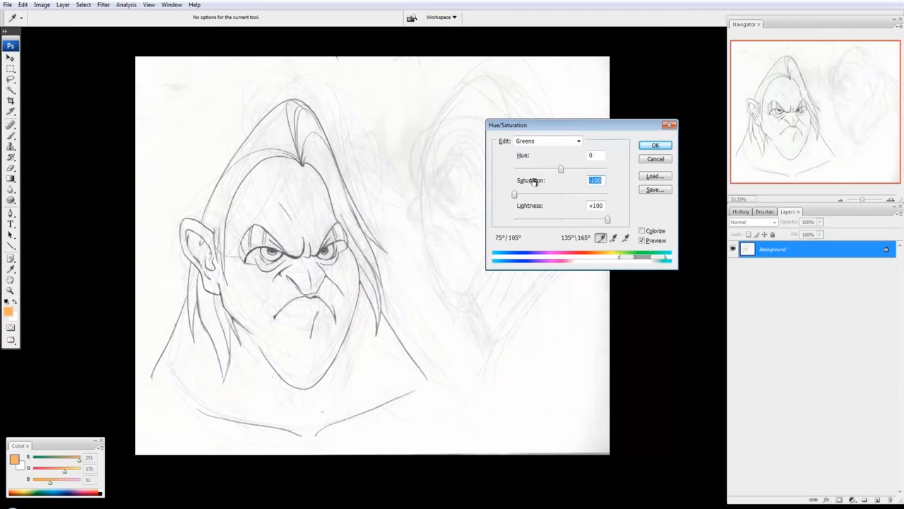
Raise the lightness of the Cyans, Blues and Magentas, and apply the Hue/Saturation adjustment to the scan
{"action": "left_click", "coordinate": [556, 141]}
{"action": "left_click", "coordinate": [544, 183]}
{"action": "left_click_drag", "start_coordinate": [561, 219], "coordinate": [597, 220]}
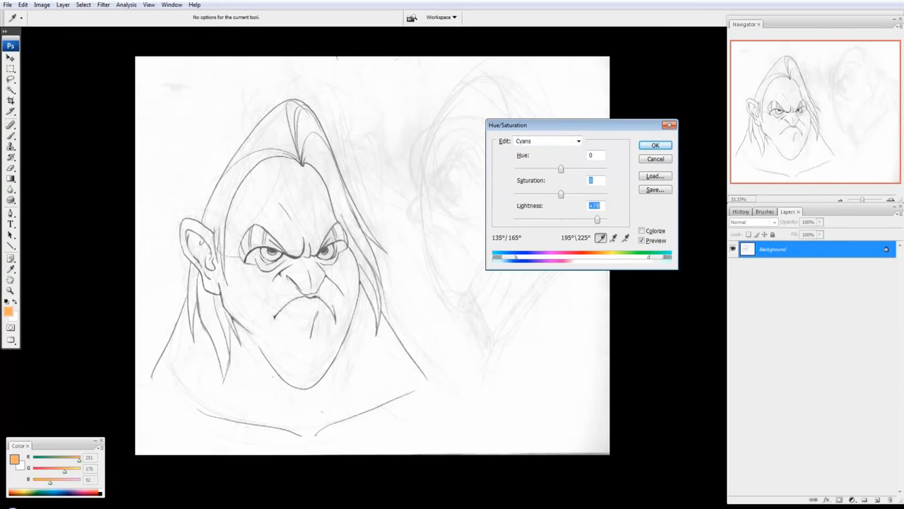
{"action": "left_click", "coordinate": [551, 141]}
{"action": "left_click", "coordinate": [546, 190]}
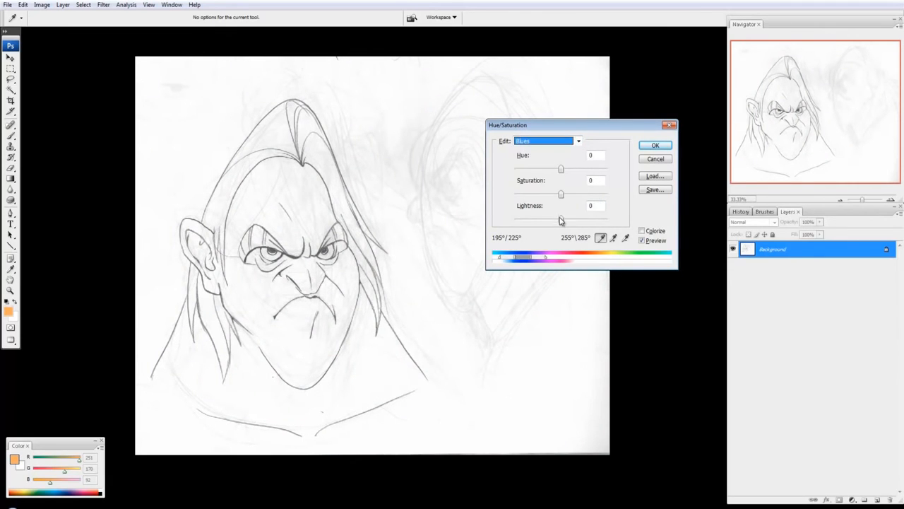
{"action": "left_click", "coordinate": [567, 141]}
{"action": "left_click", "coordinate": [555, 199]}
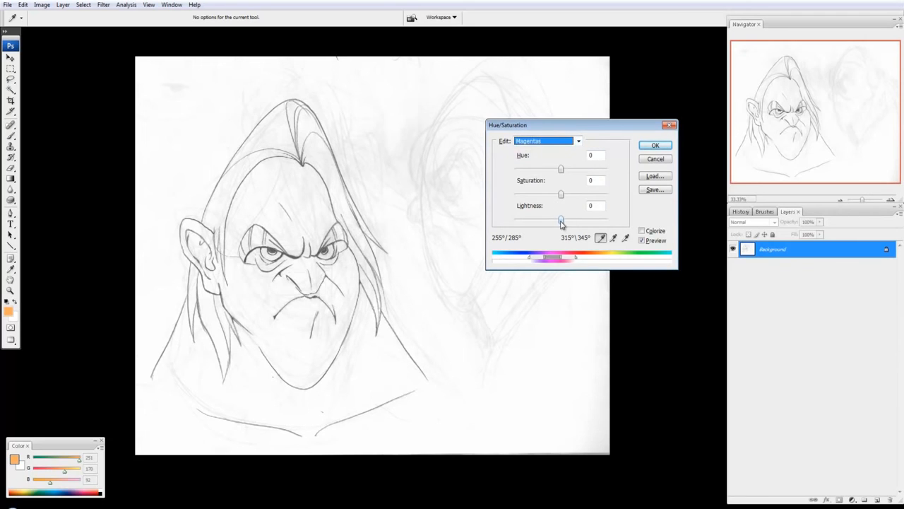
{"action": "left_click_drag", "start_coordinate": [561, 221], "coordinate": [608, 221]}
{"action": "left_click", "coordinate": [665, 146]}
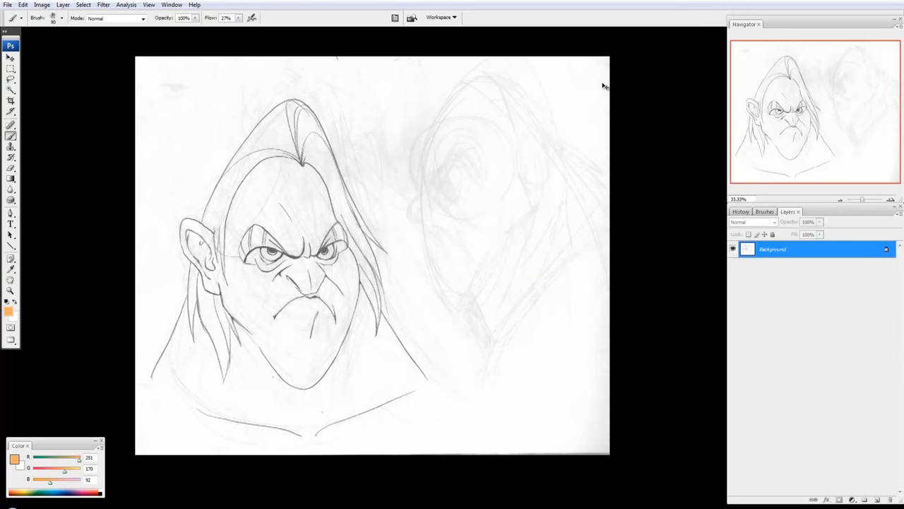
Apply a Levels adjustment to the sketch with the input white point at 220 and midtones at 0.84
{"action": "key", "text": "ctrl+l"}
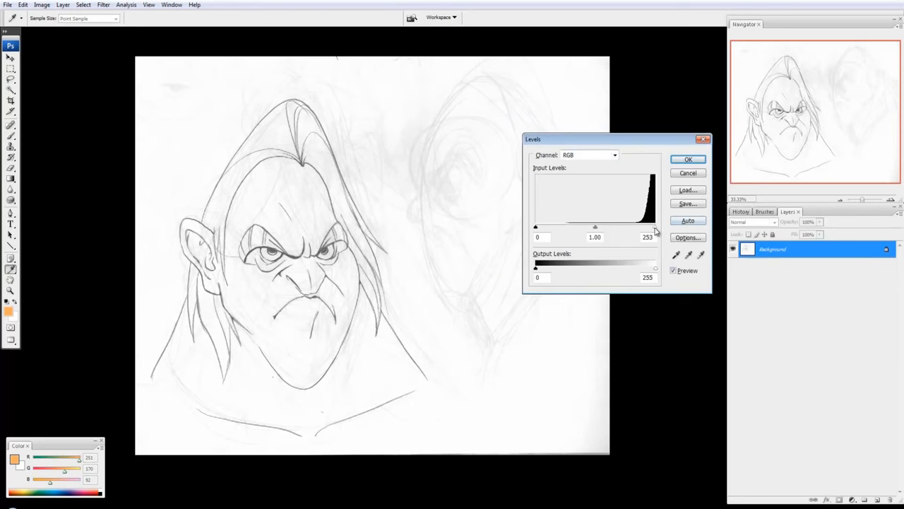
{"action": "left_click_drag", "start_coordinate": [656, 231], "coordinate": [645, 231]}
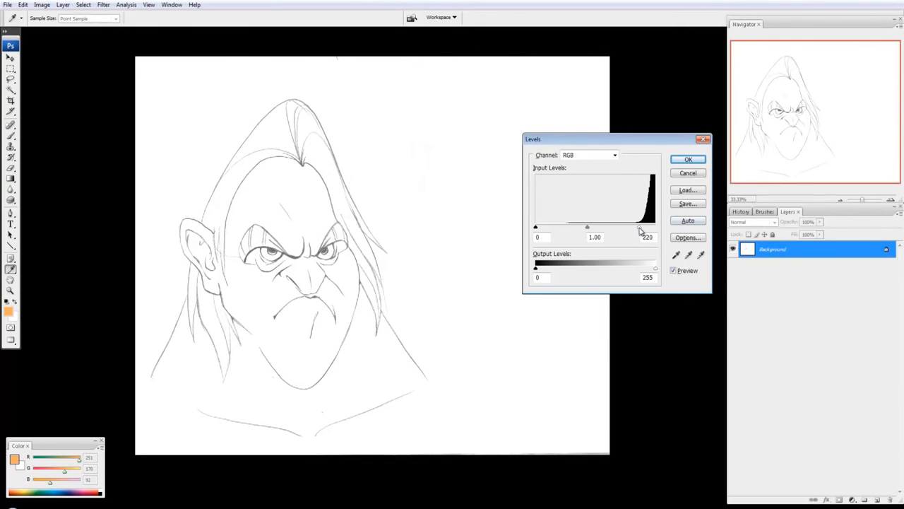
{"action": "left_click", "coordinate": [594, 230]}
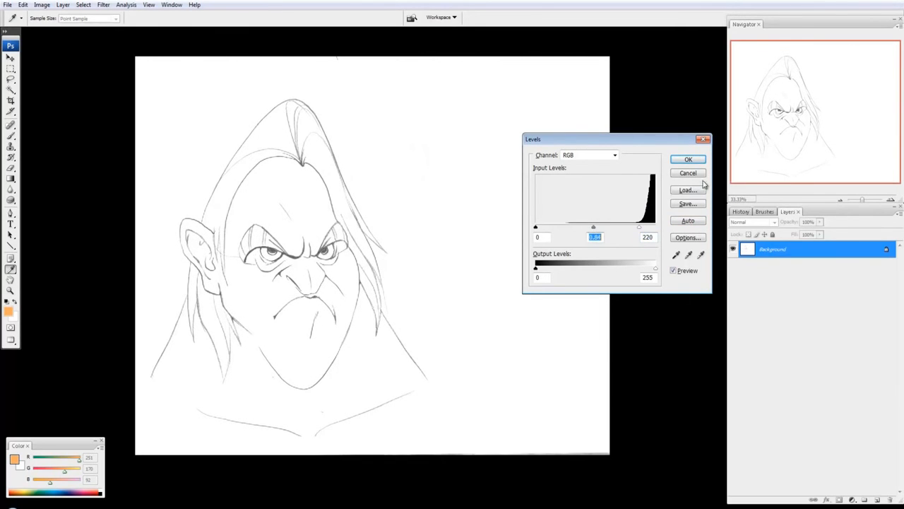
{"action": "left_click", "coordinate": [690, 164]}
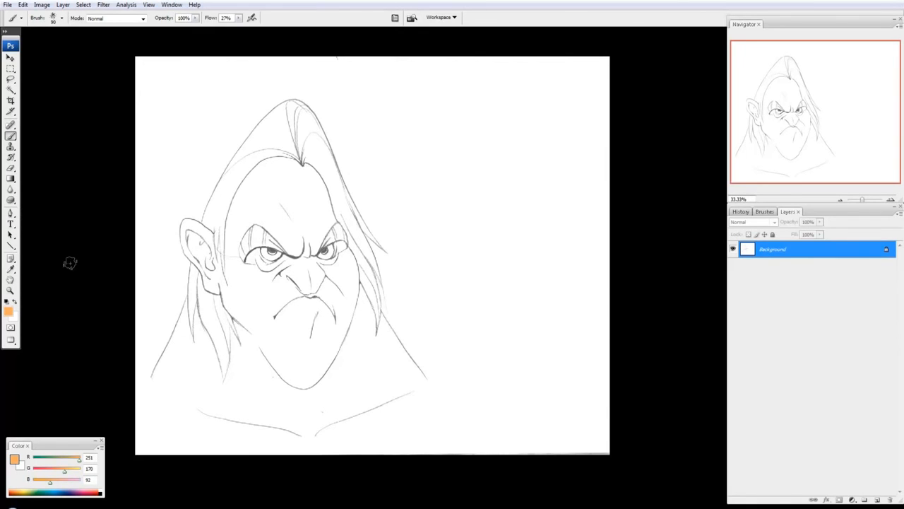
Reset the foreground and background colours to default, and set the foreground to red with R 202, G 0, B 0
{"action": "key", "text": "d"}
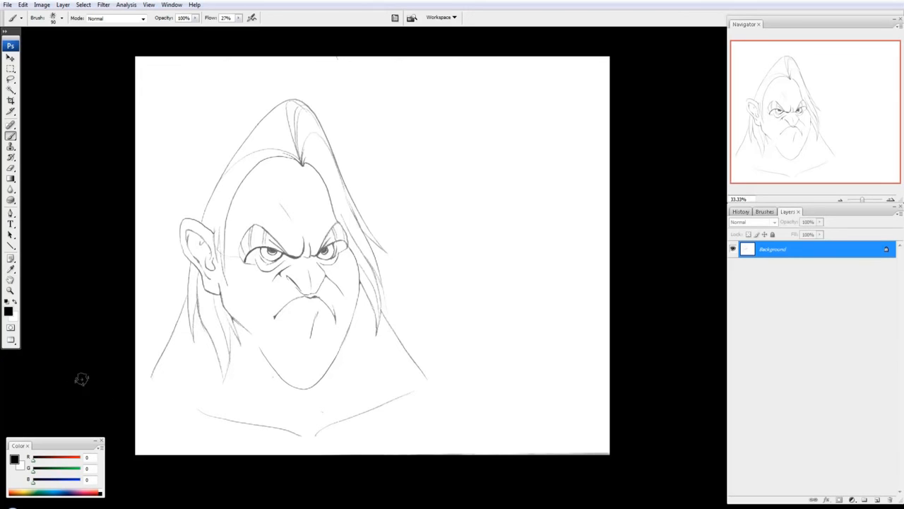
{"action": "left_click", "coordinate": [9, 311]}
{"action": "left_click_drag", "start_coordinate": [535, 325], "coordinate": [569, 268]}
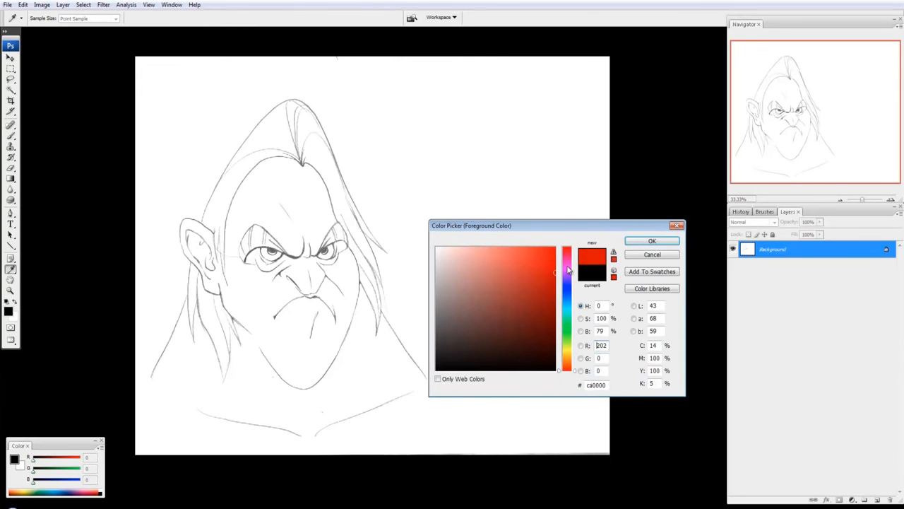
{"action": "left_click", "coordinate": [651, 241]}
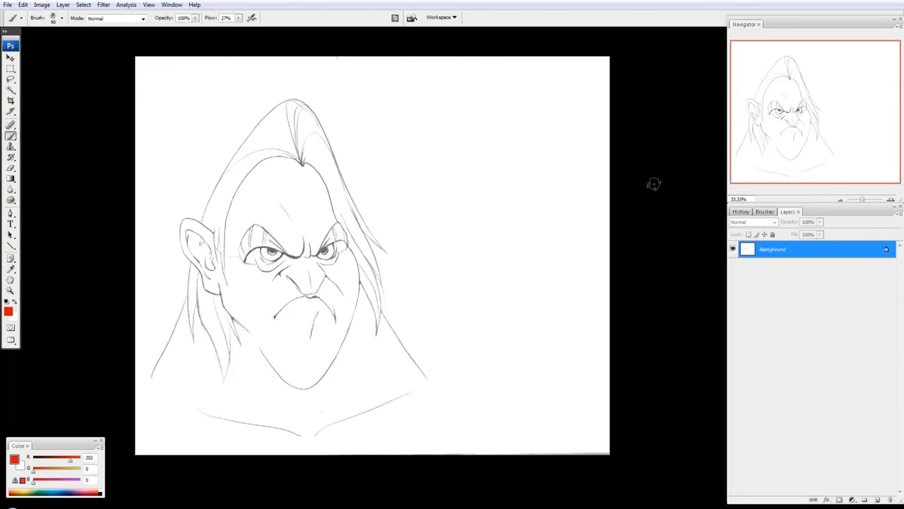
Cut the entire sketch from the Background to the clipboard and fill the empty canvas with the red foreground colour
{"action": "left_click", "coordinate": [676, 131]}
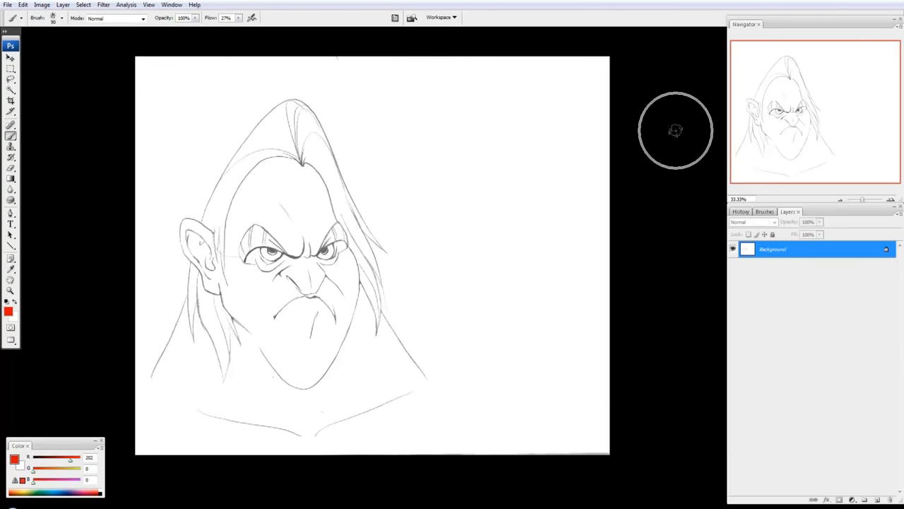
{"action": "key", "text": "ctrl+a"}
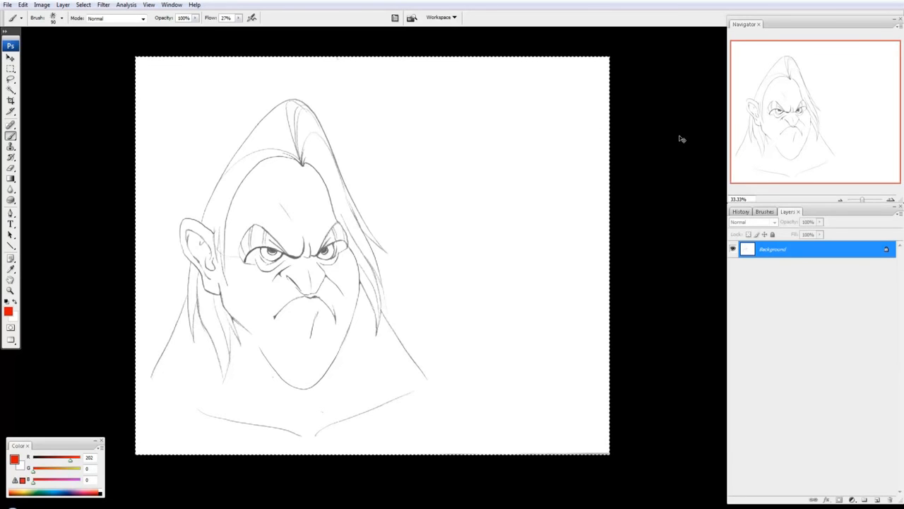
{"action": "key", "text": "Delete"}
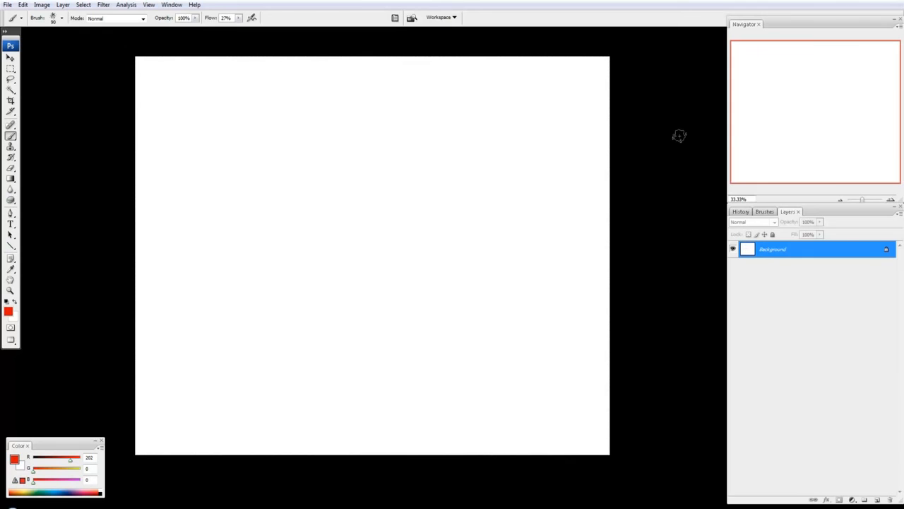
{"action": "key", "text": "alt+BackSpace"}
Paste the sketch into a Quick Mask, clear the area selected by the mask to white, and deselect
{"action": "key", "text": "q"}
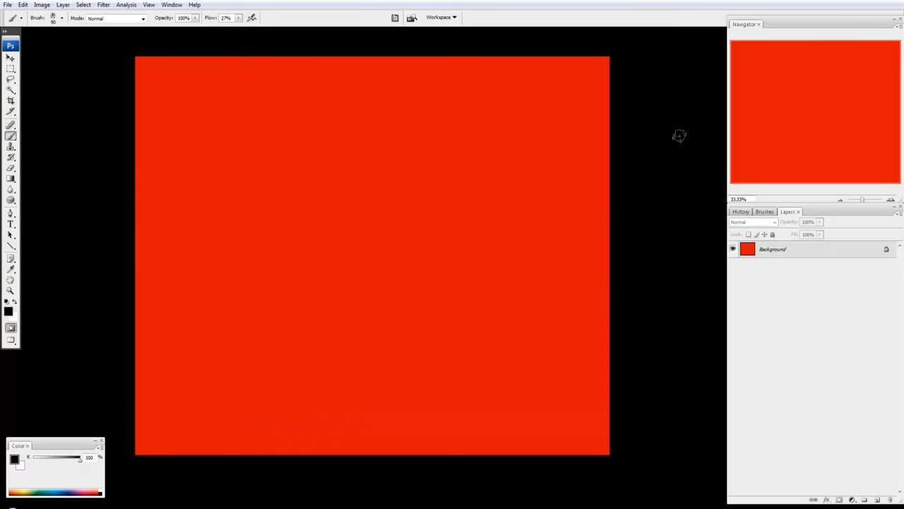
{"action": "key", "text": "ctrl+v"}
{"action": "key", "text": "q"}
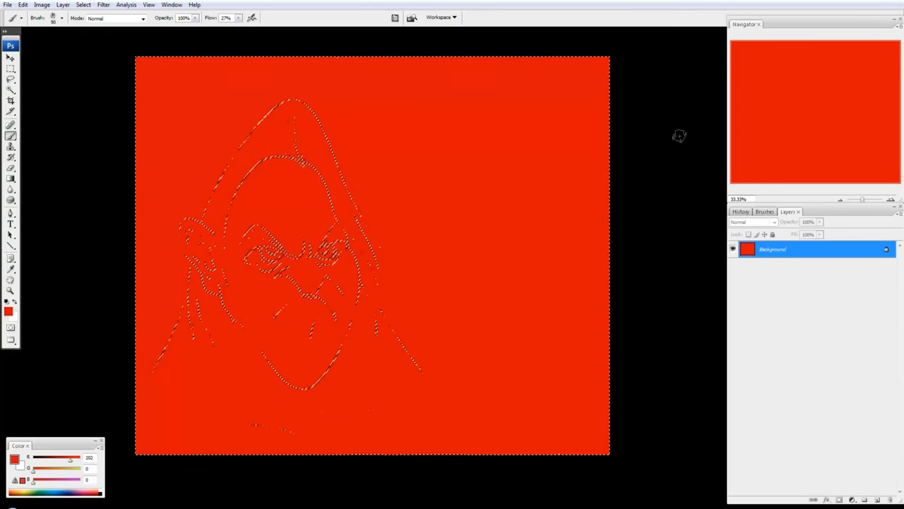
{"action": "key", "text": "Delete"}
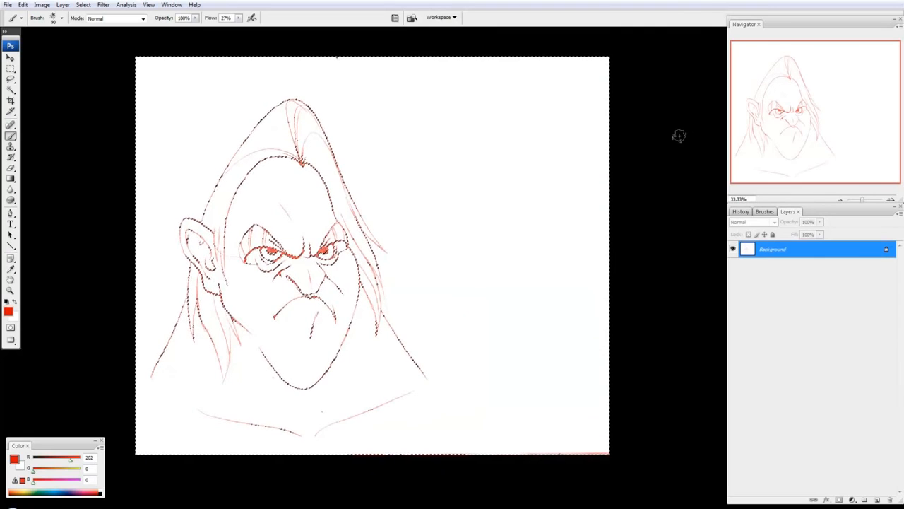
{"action": "key", "text": "ctrl+d"}
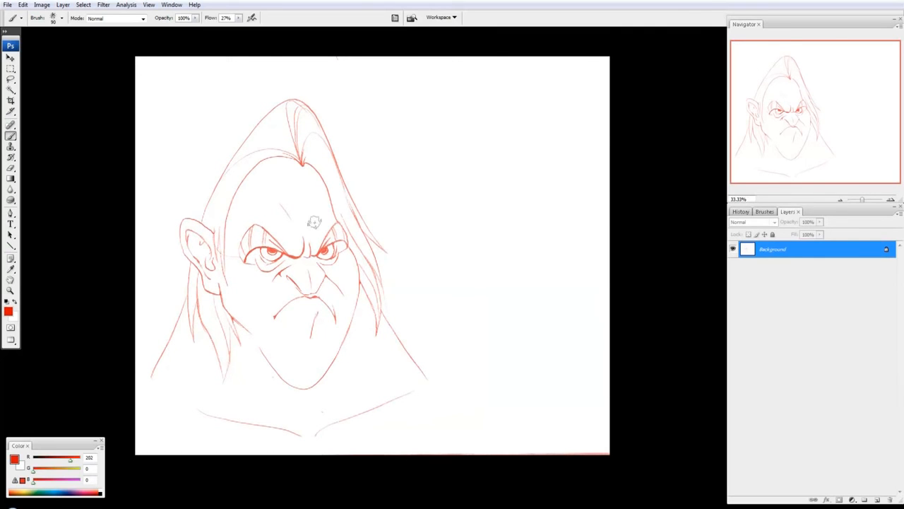